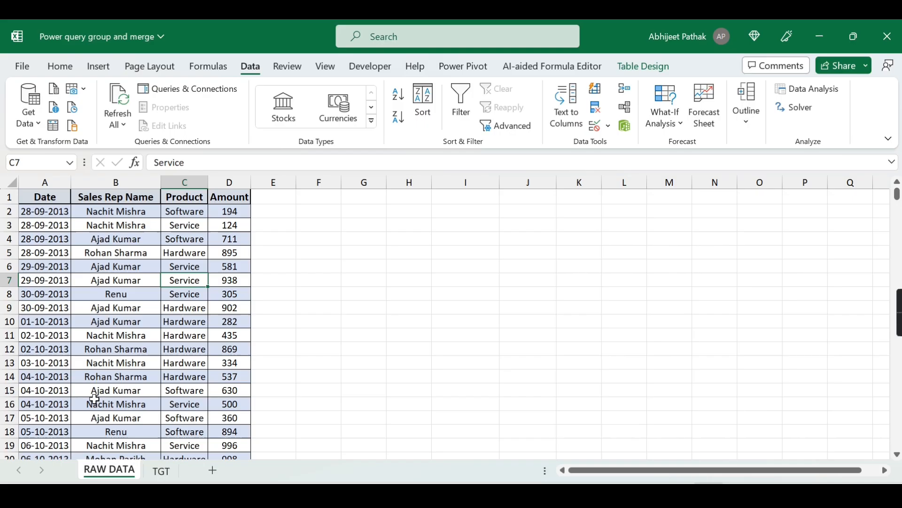
- Examine the Date, Sales Rep Name, Product and Amount columns of the sales table on the RAW DATA sheet
click(52, 176)
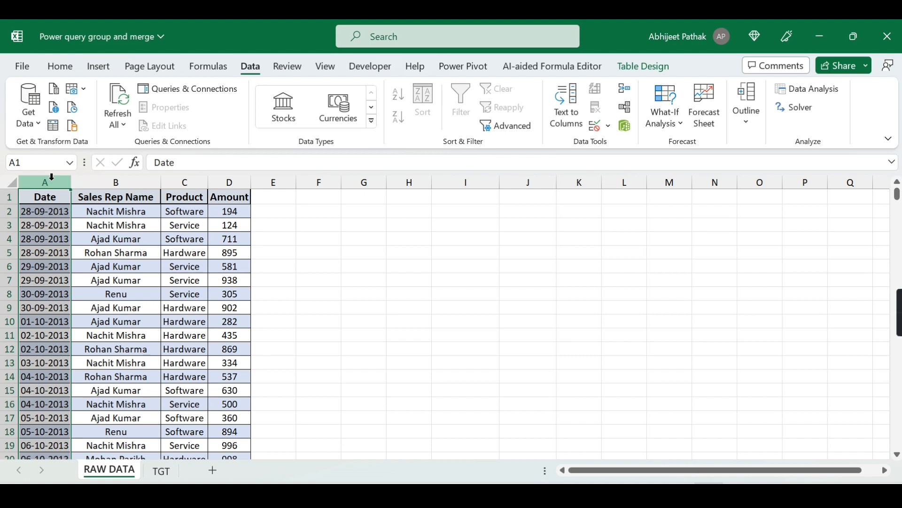
click(123, 199)
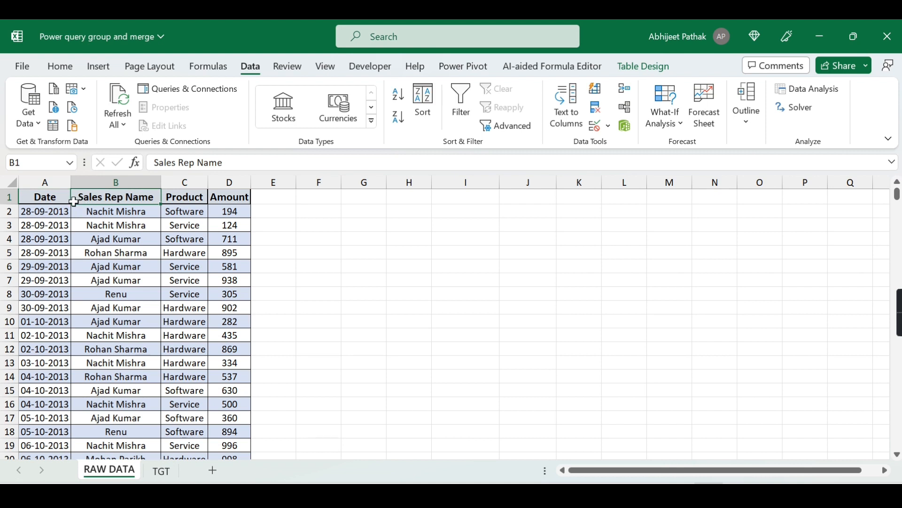
key(ctrl+z)
click(117, 182)
click(186, 183)
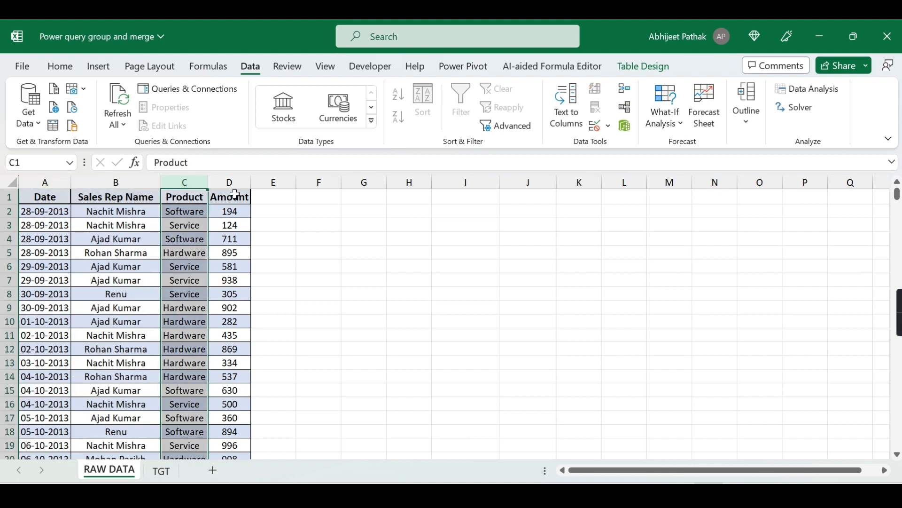
click(235, 197)
click(115, 214)
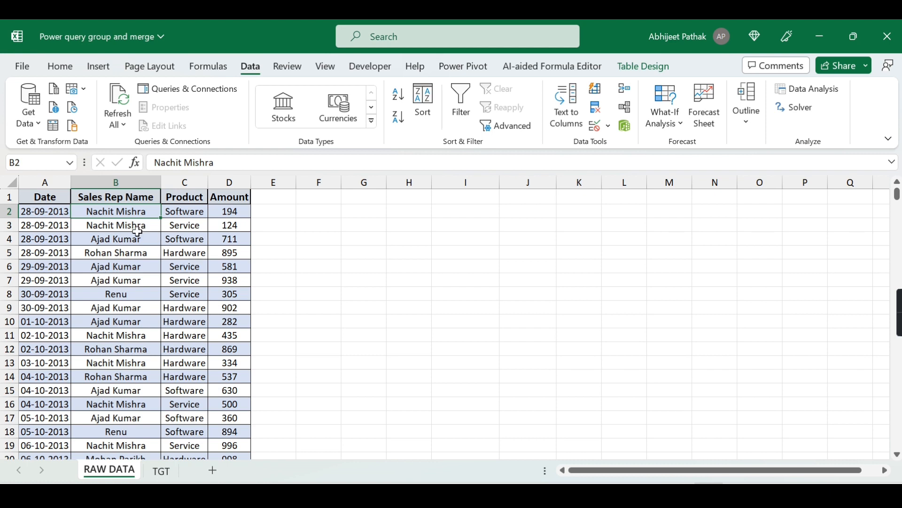
click(186, 212)
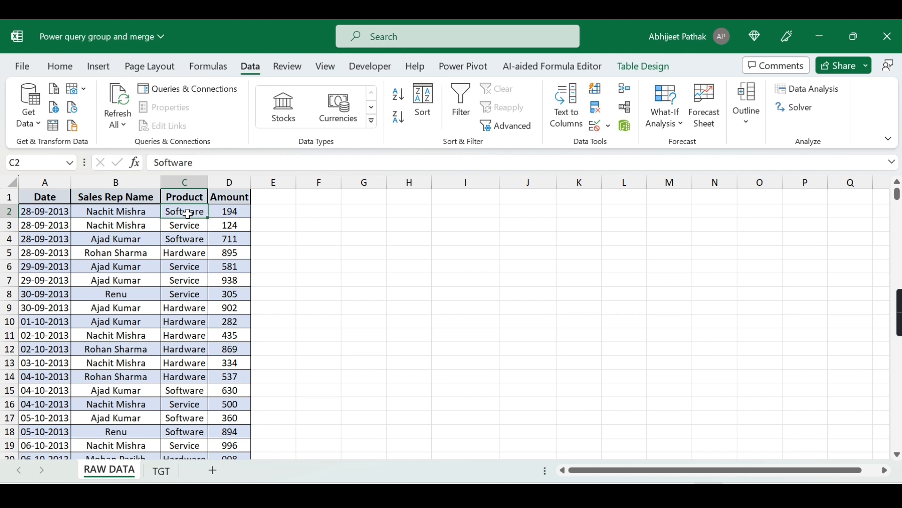
- Turn on the header filters of the sales table and view the filter choices for the Product column
click(191, 201)
key(ctrl+shift+l)
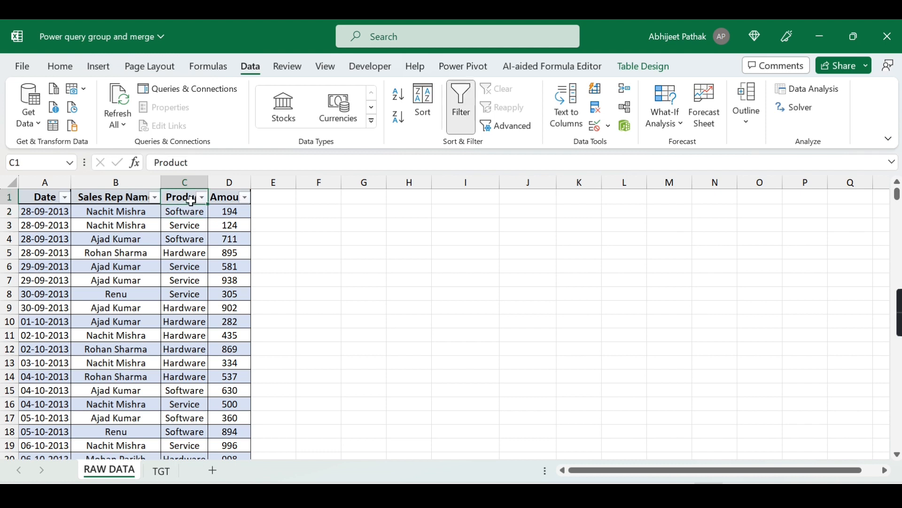
click(202, 197)
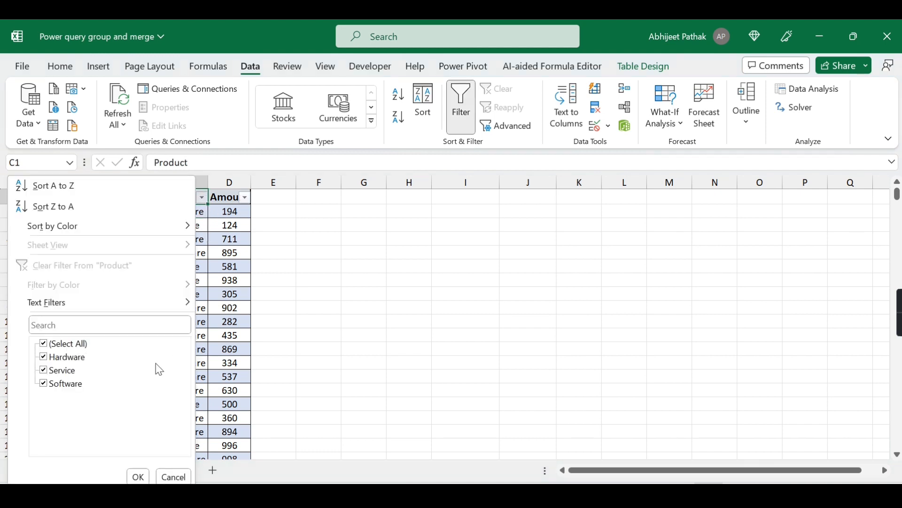
click(308, 317)
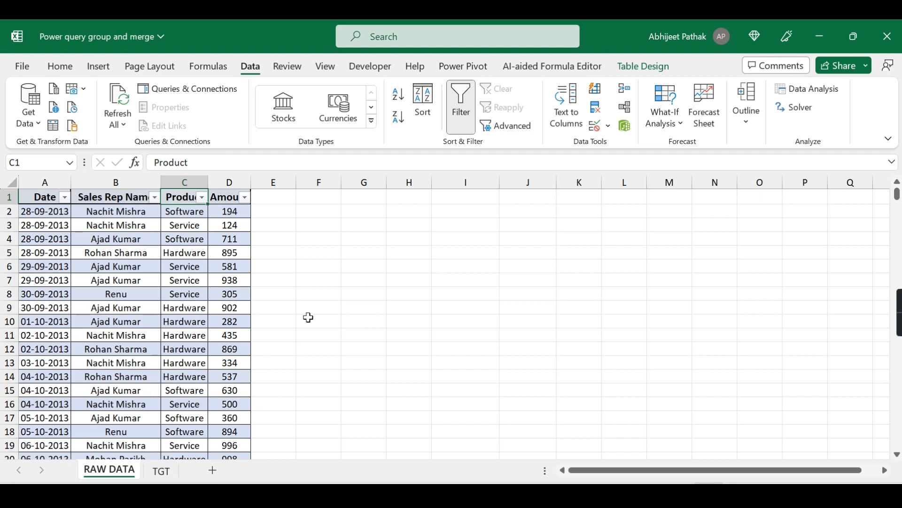
- Compare the sales rep and product entries on RAW DATA with the TGT sheet, and dismiss the Dell Digital Delivery notification
click(135, 213)
click(181, 217)
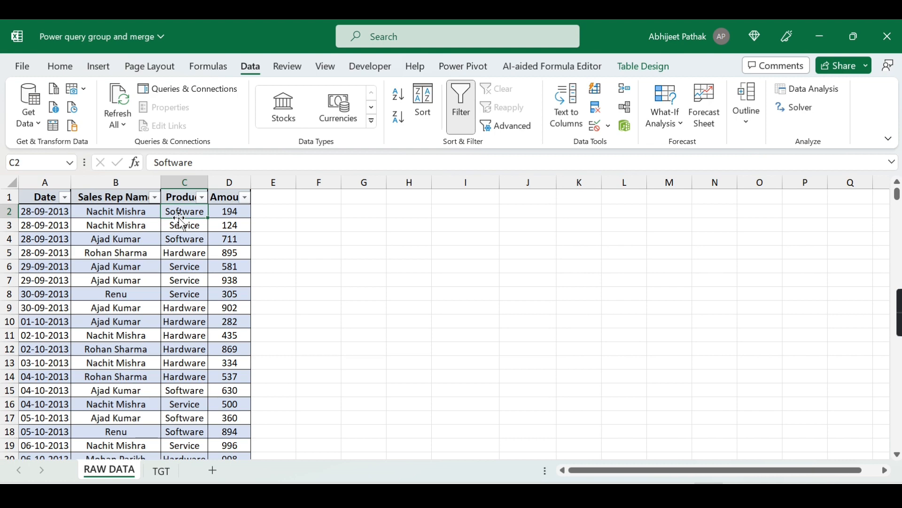
click(162, 472)
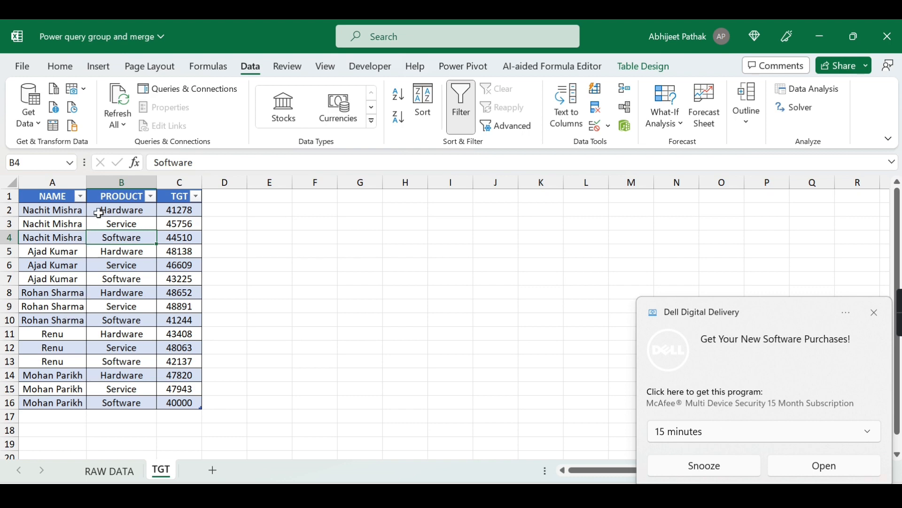
click(123, 471)
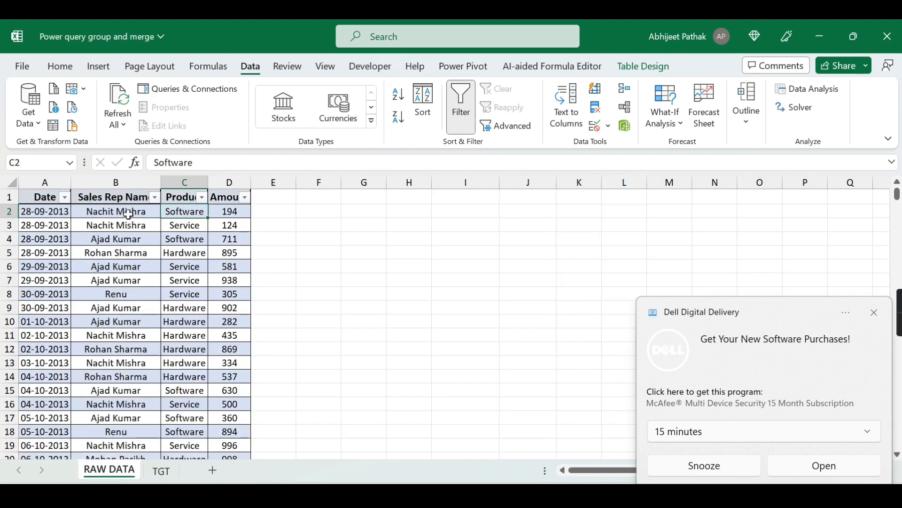
click(129, 215)
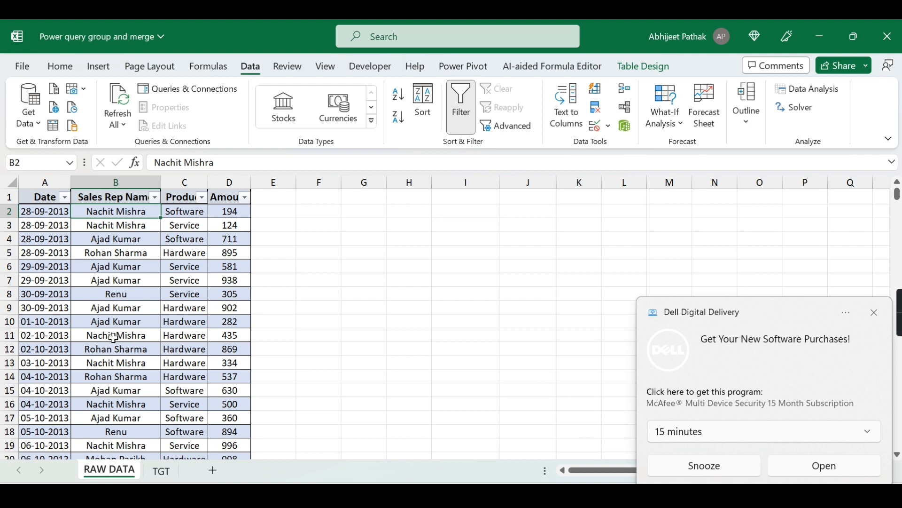
click(133, 252)
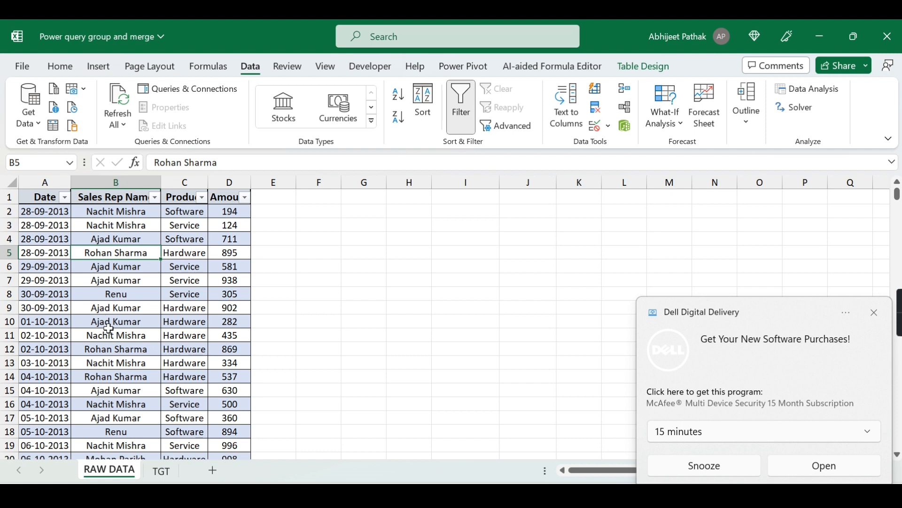
click(870, 314)
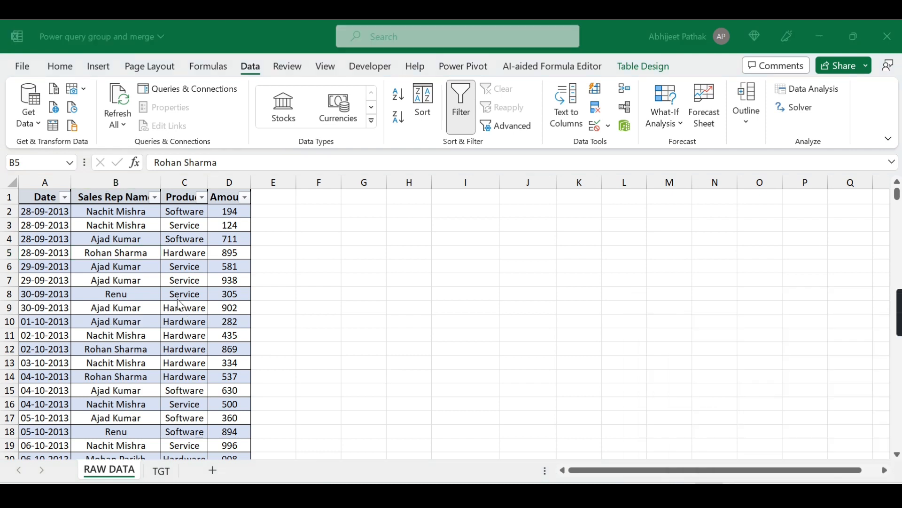
click(137, 240)
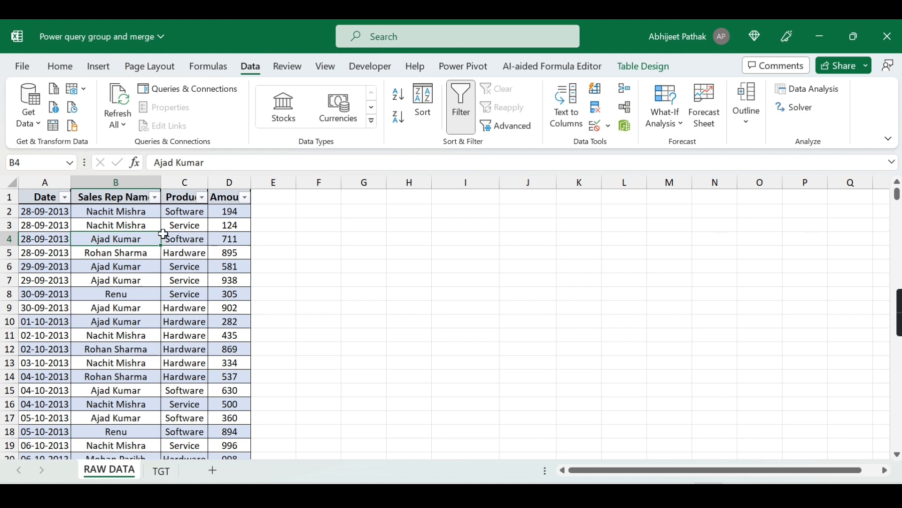
- Check the table names of the sales table on RAW DATA and the target table on TGT
click(658, 65)
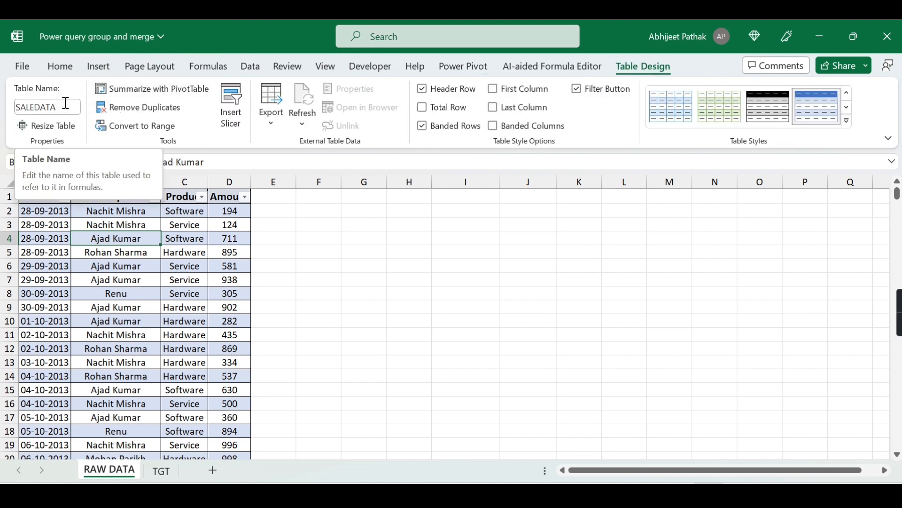
click(141, 219)
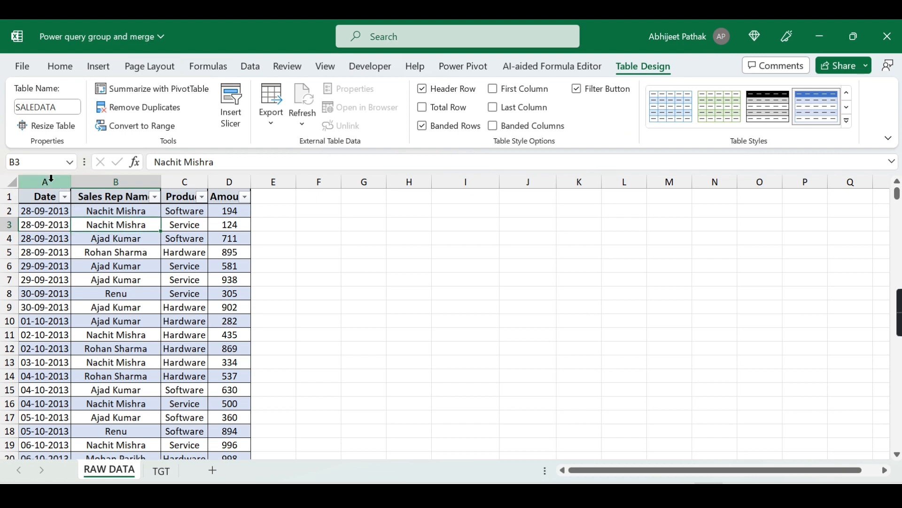
drag(48, 181, 184, 181)
click(161, 471)
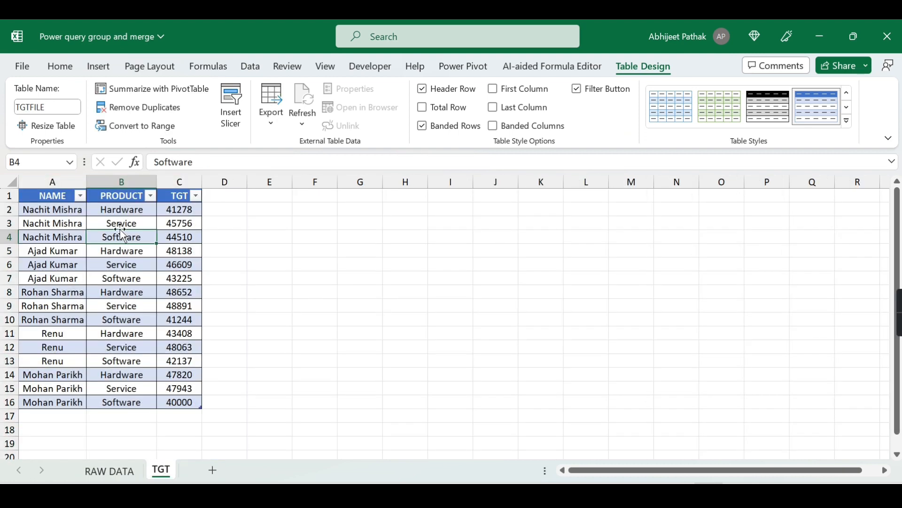
click(116, 211)
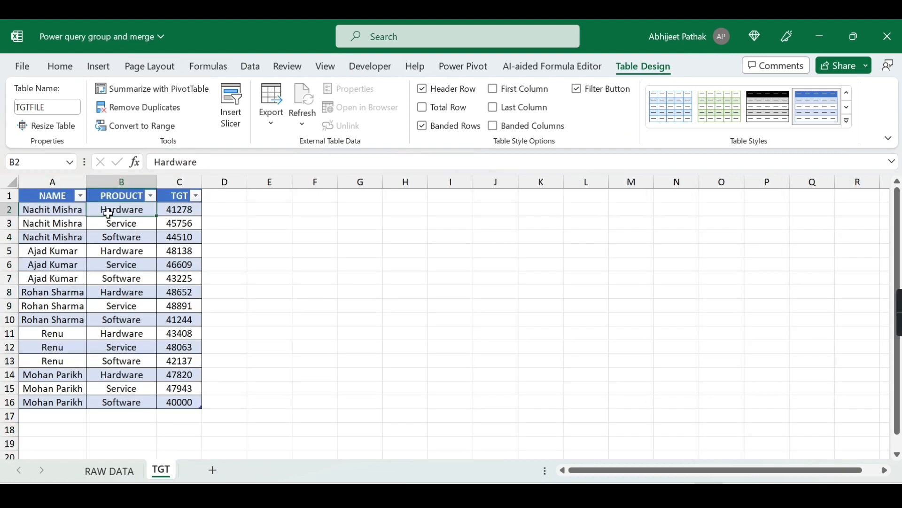
click(109, 471)
click(132, 219)
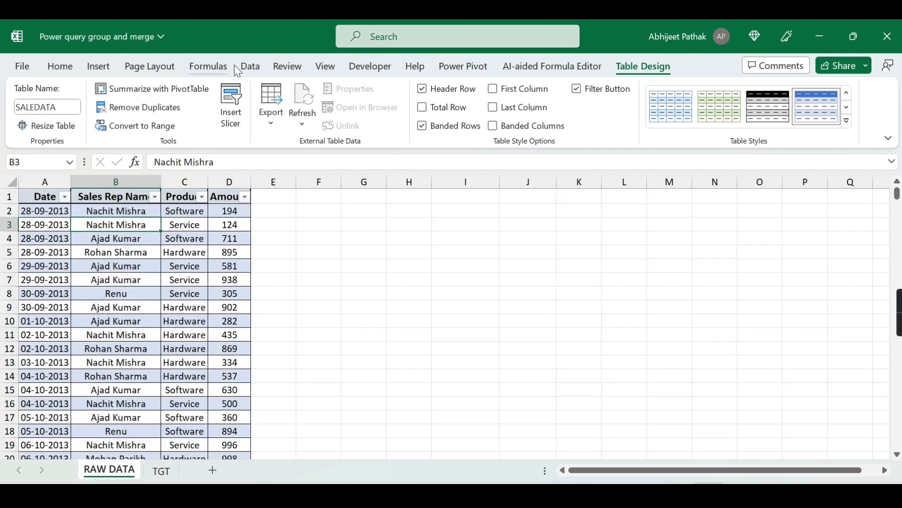
- Load the sales table on RAW DATA into the Power Query Editor as a query from the table range
click(249, 68)
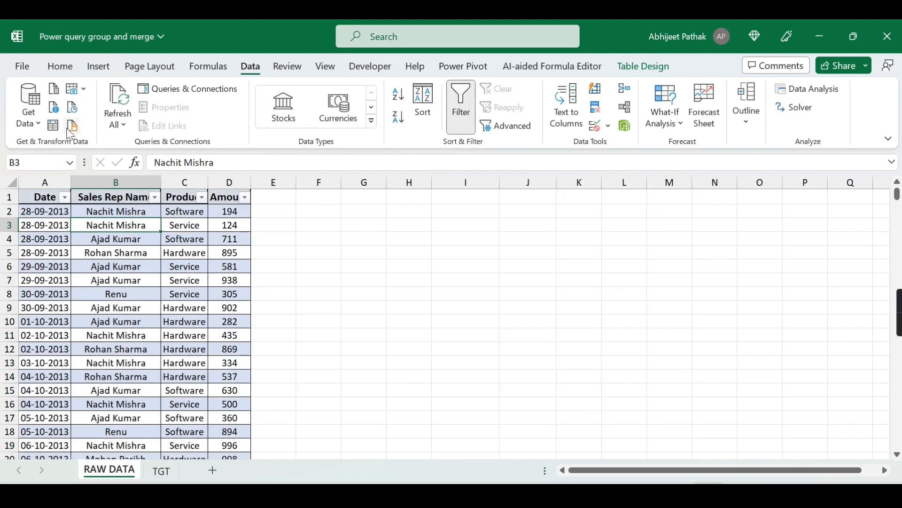
click(43, 125)
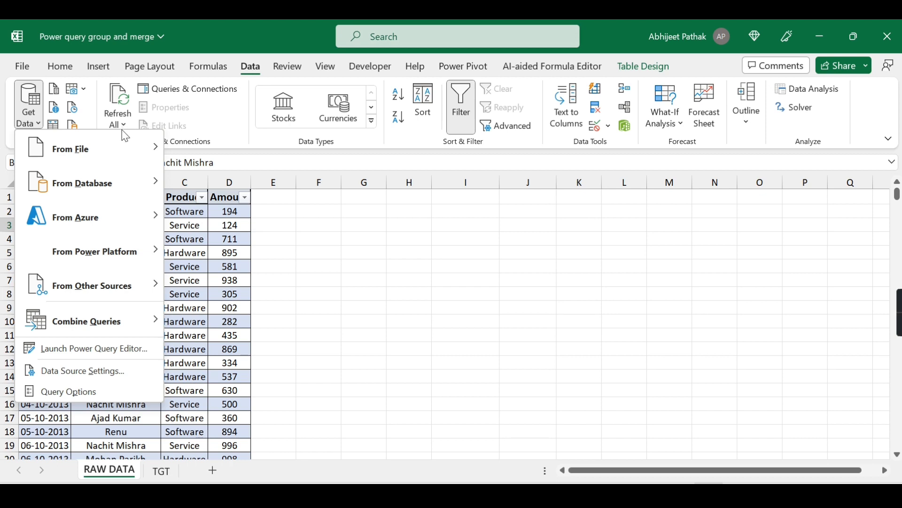
click(260, 75)
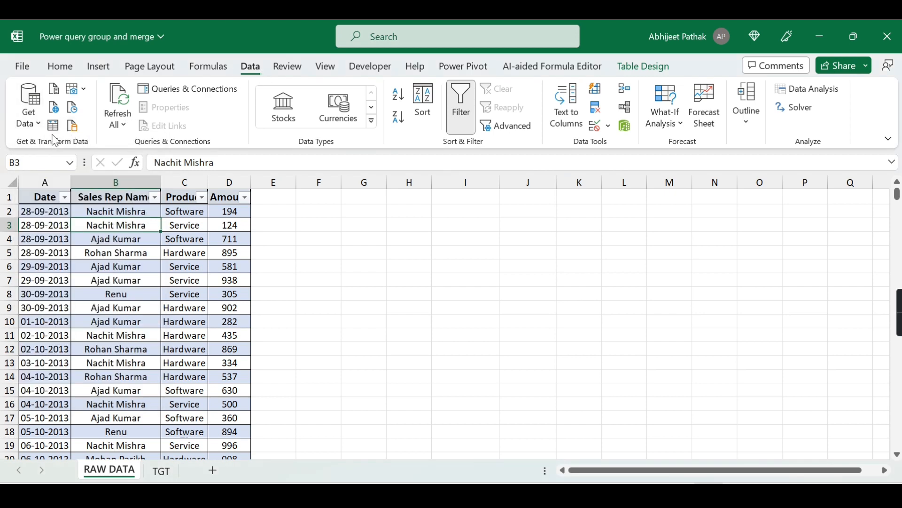
click(40, 127)
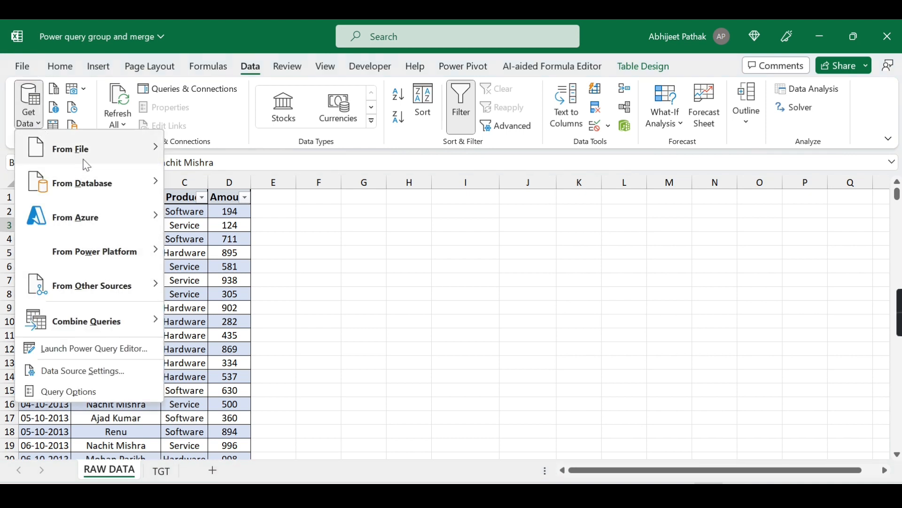
mouse_move(111, 161)
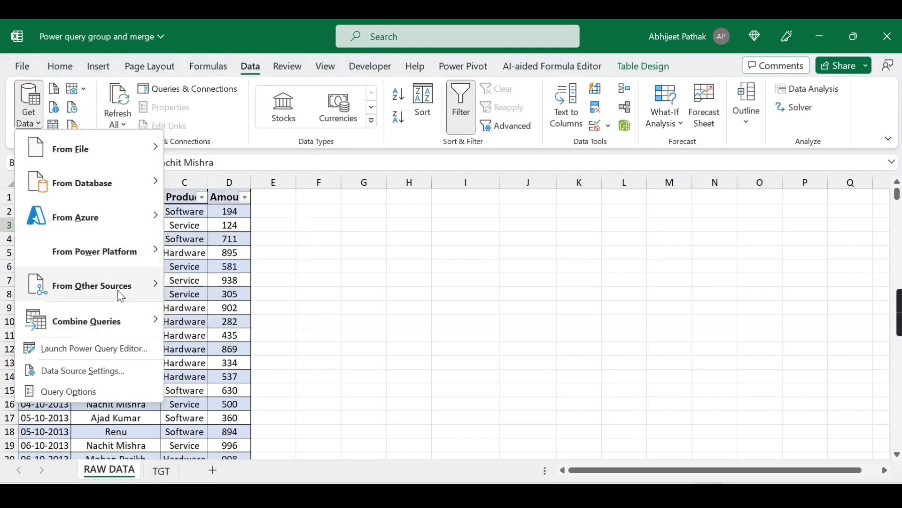
mouse_move(118, 289)
click(232, 241)
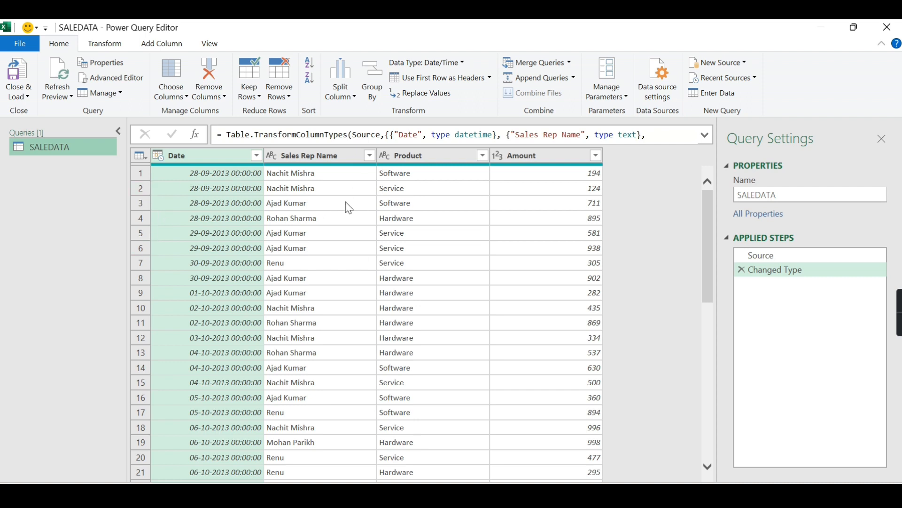
- Start an advanced Group By on the SALEDATA query with Sales Rep Name and Product as the grouping columns
click(377, 95)
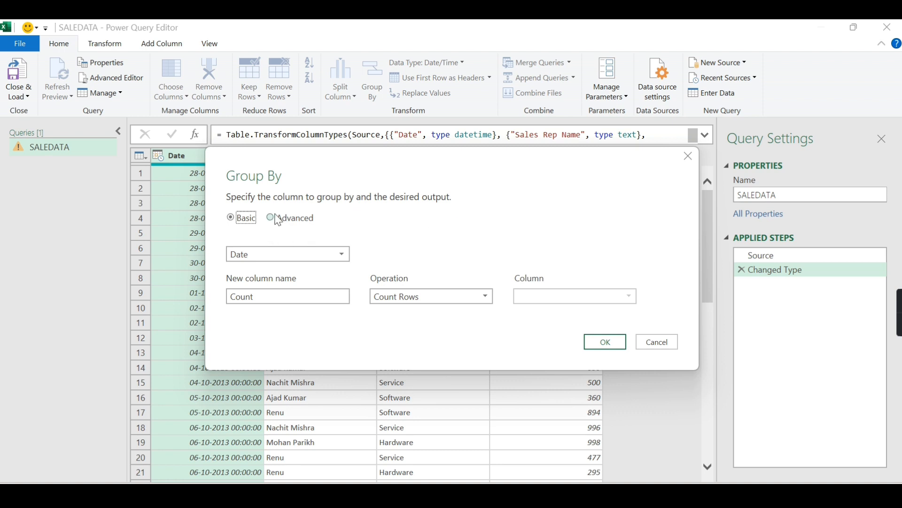
drag(357, 160, 380, 190)
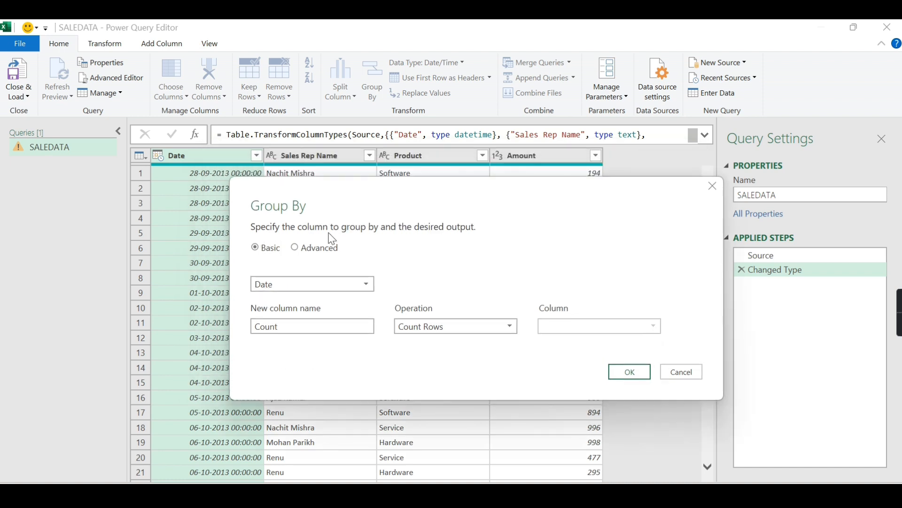
click(297, 248)
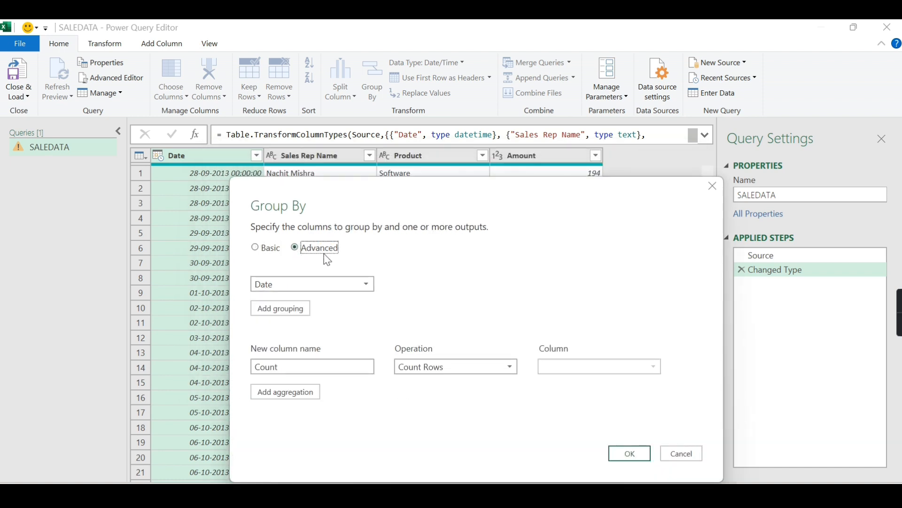
click(312, 284)
click(295, 314)
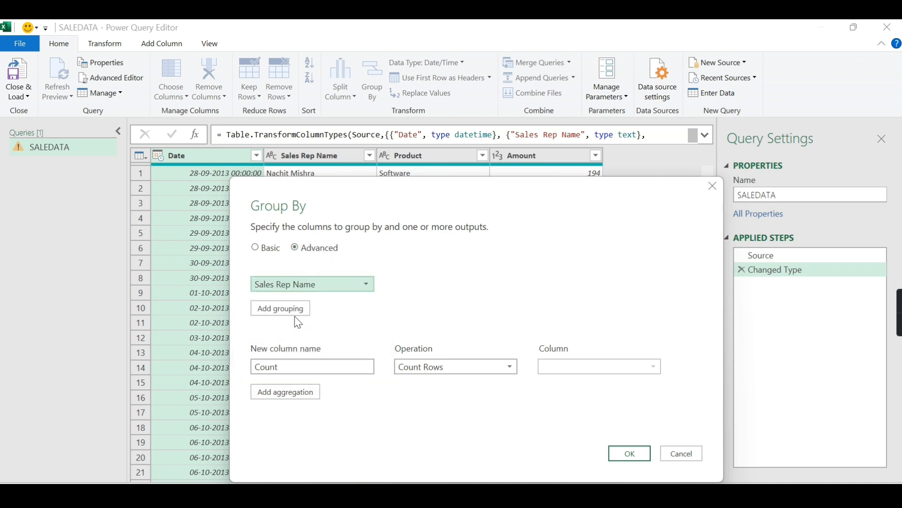
click(289, 311)
click(296, 312)
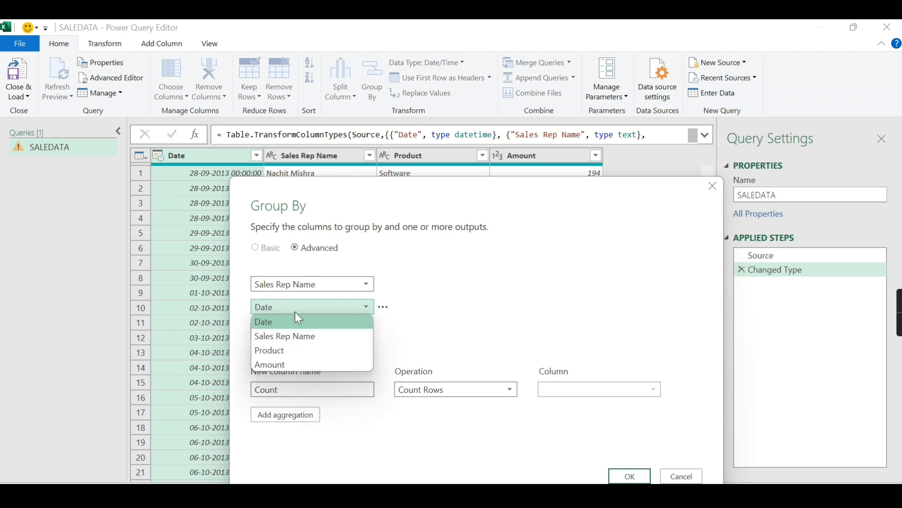
click(294, 350)
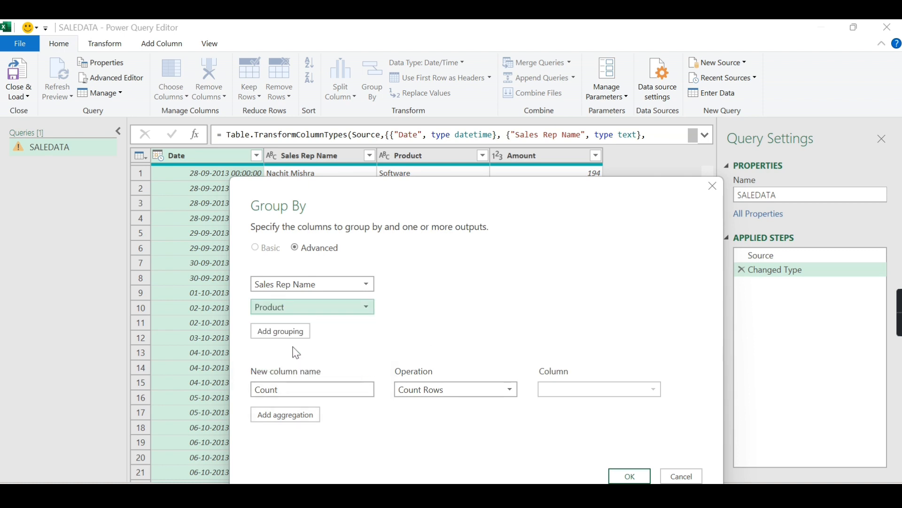
- Add a Total Sale column that sums Amount to the Group By and apply the grouping to the SALEDATA query
click(308, 395)
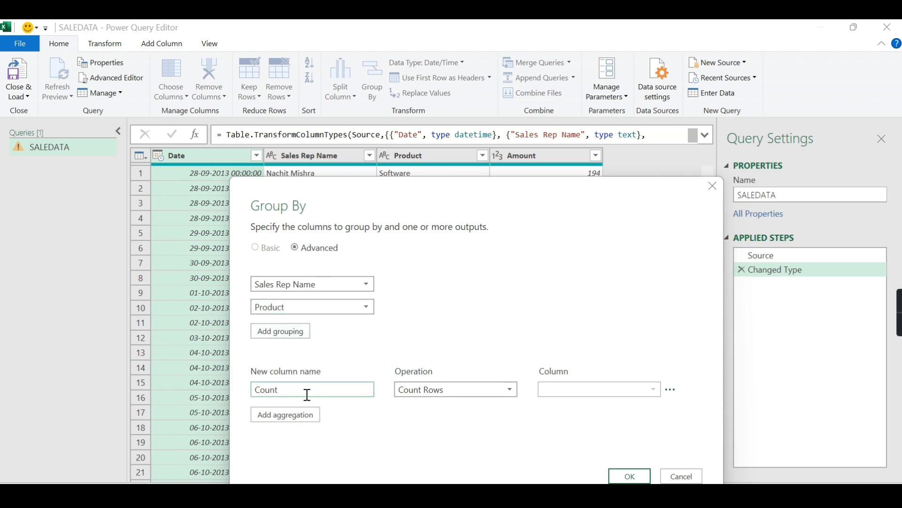
double_click(308, 395)
text(Total Sale)
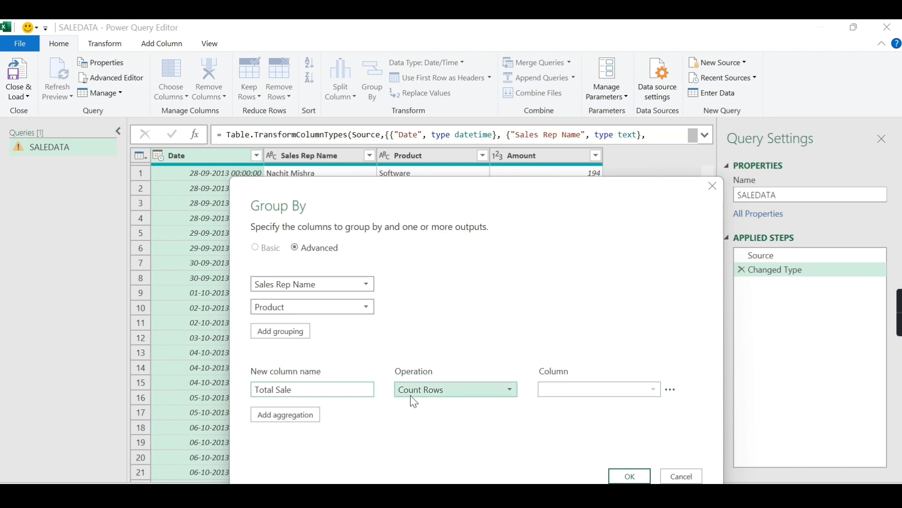
click(436, 397)
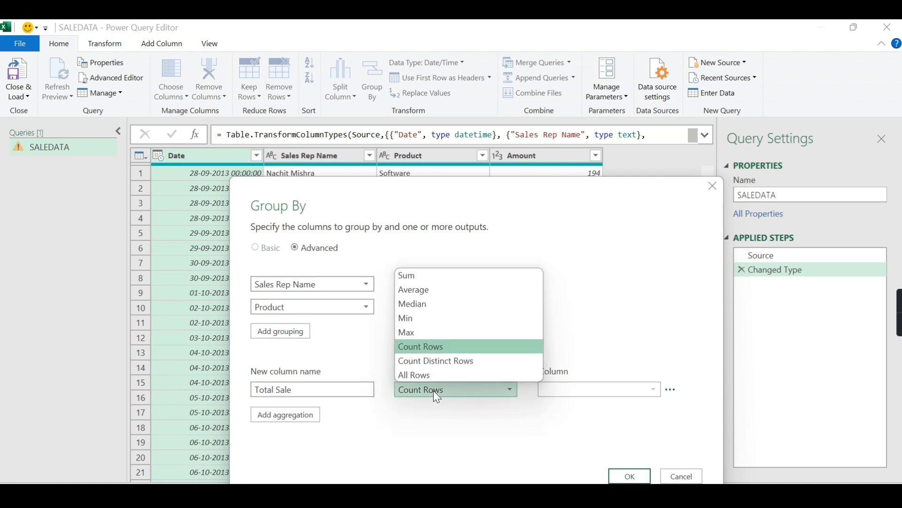
click(419, 275)
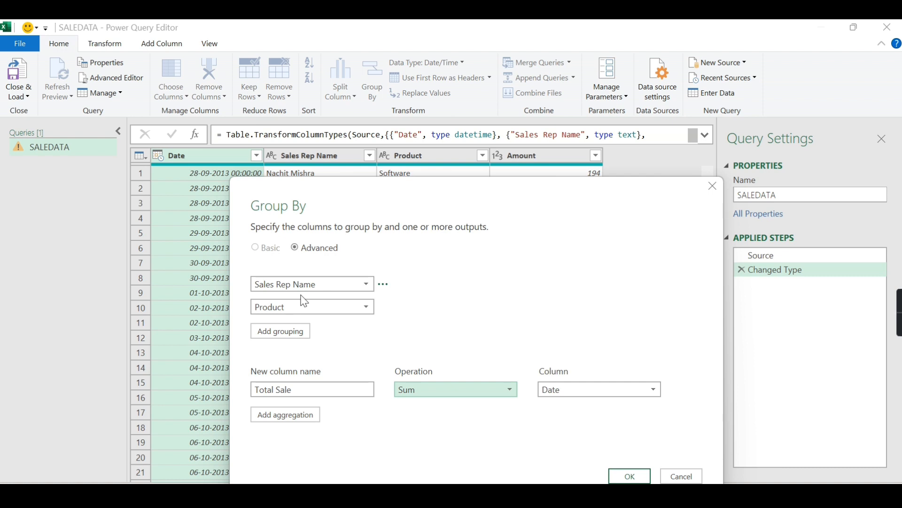
click(596, 394)
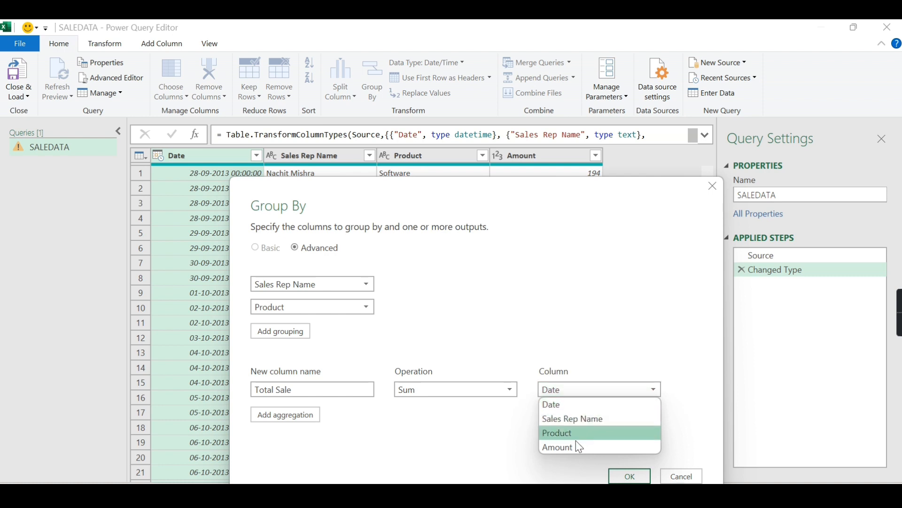
click(588, 390)
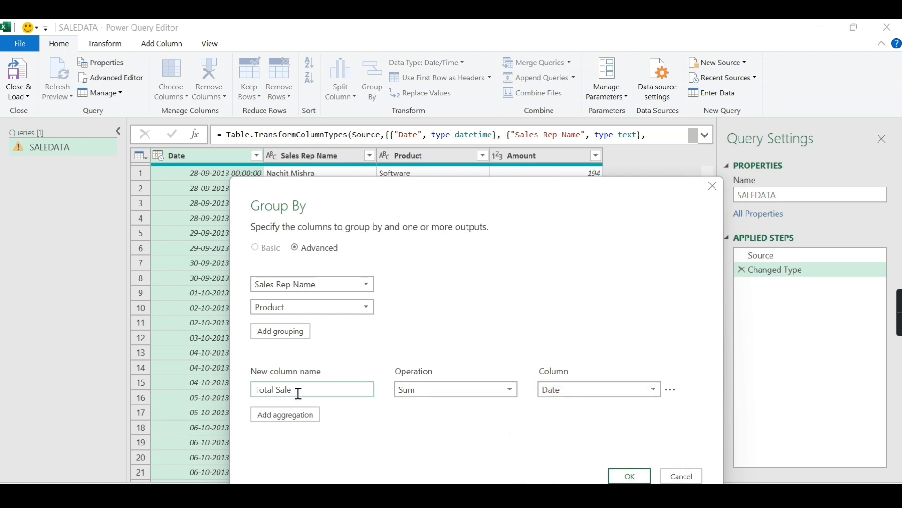
click(575, 390)
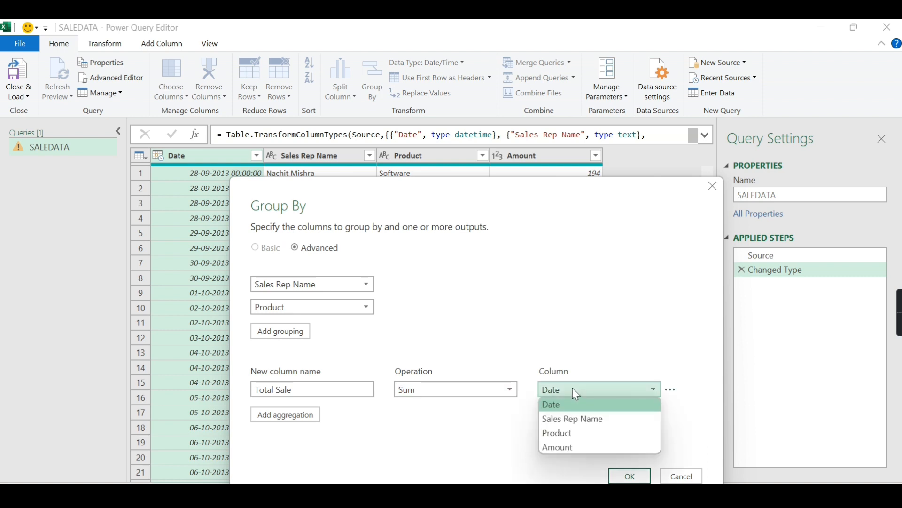
click(586, 450)
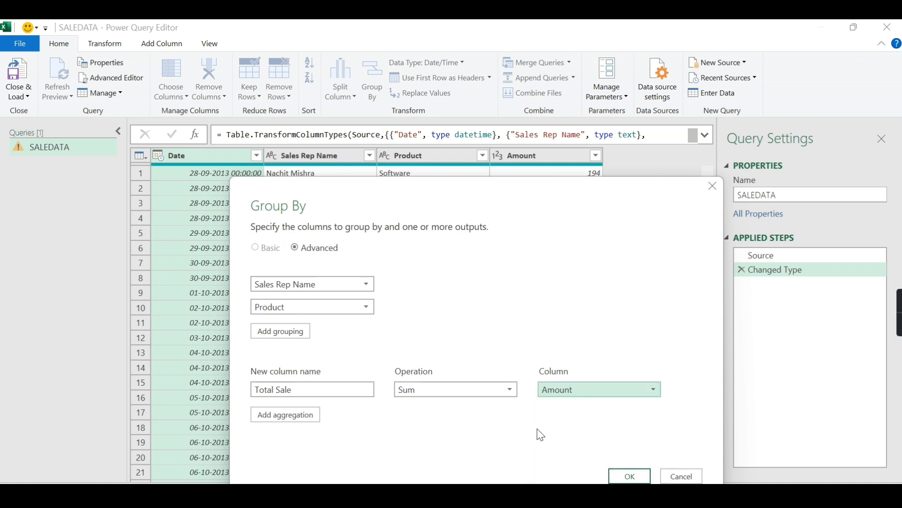
click(639, 479)
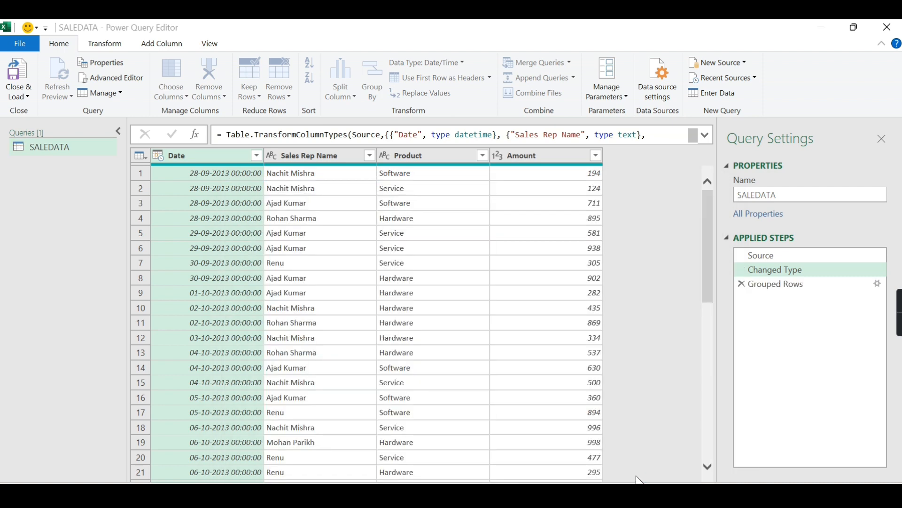
- Review the first grouped sales totals and load the SALEDATA query to the workbook as a connection only
click(220, 173)
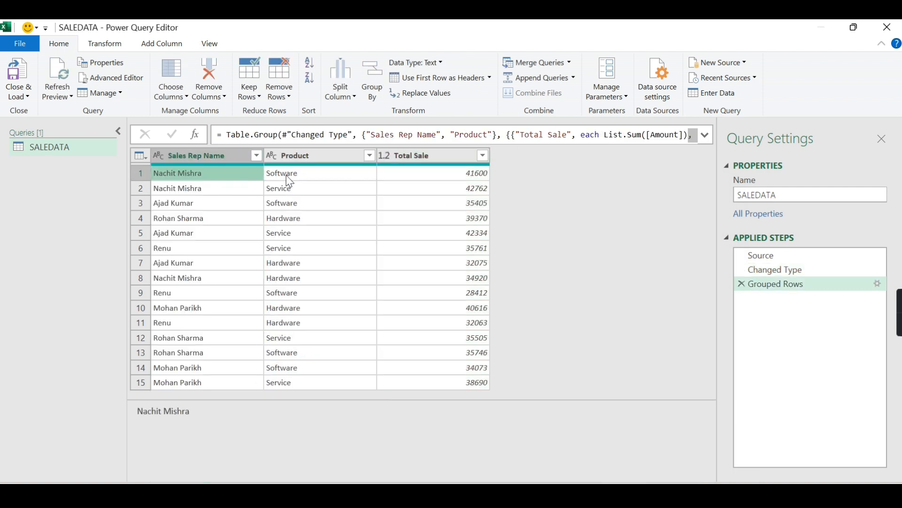
click(294, 178)
click(467, 173)
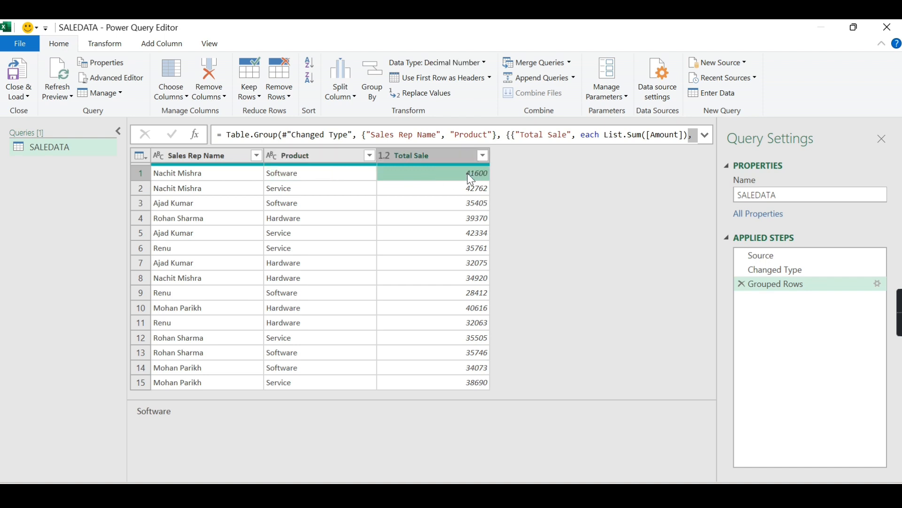
click(207, 190)
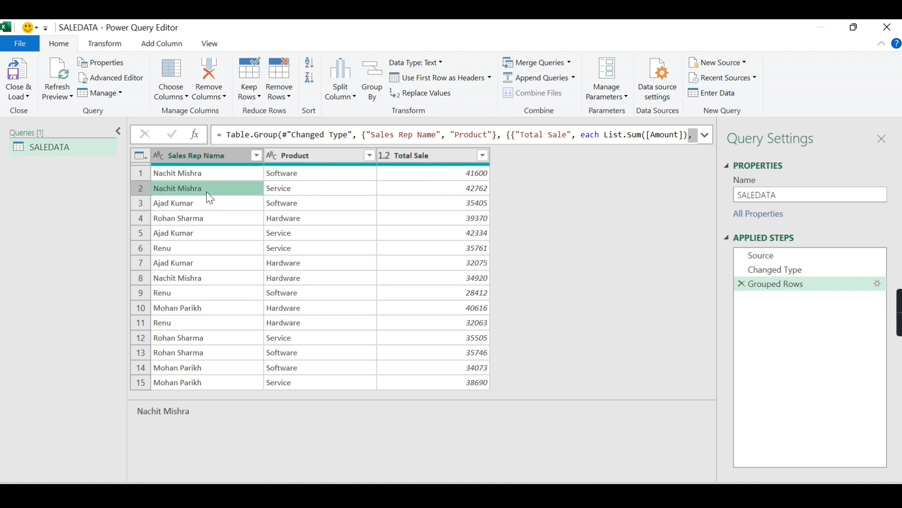
click(306, 190)
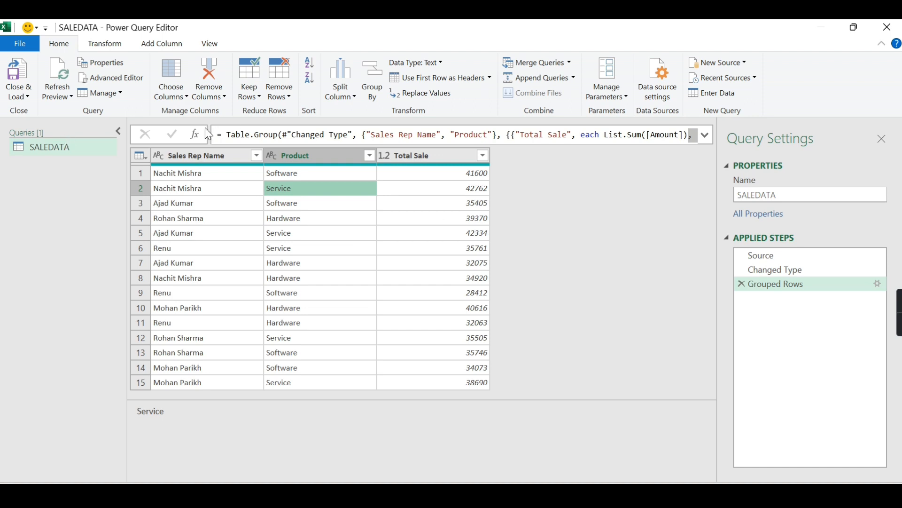
click(19, 94)
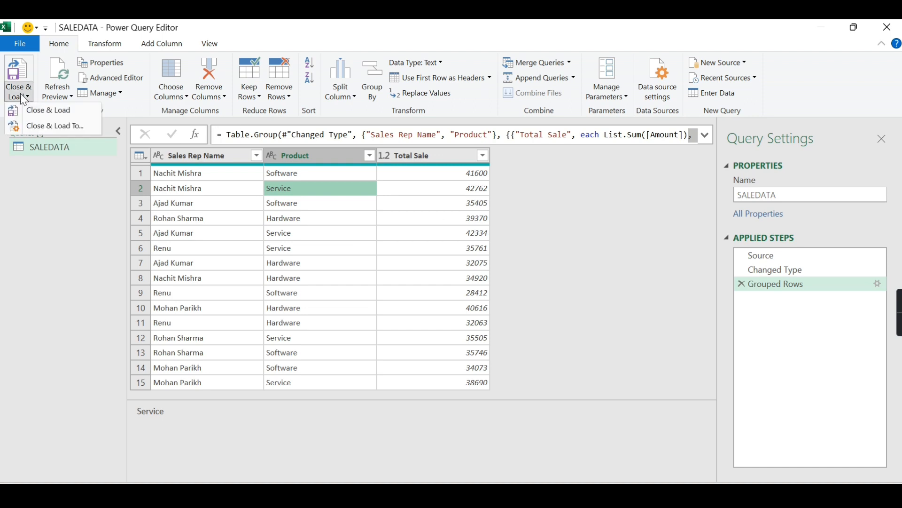
click(64, 123)
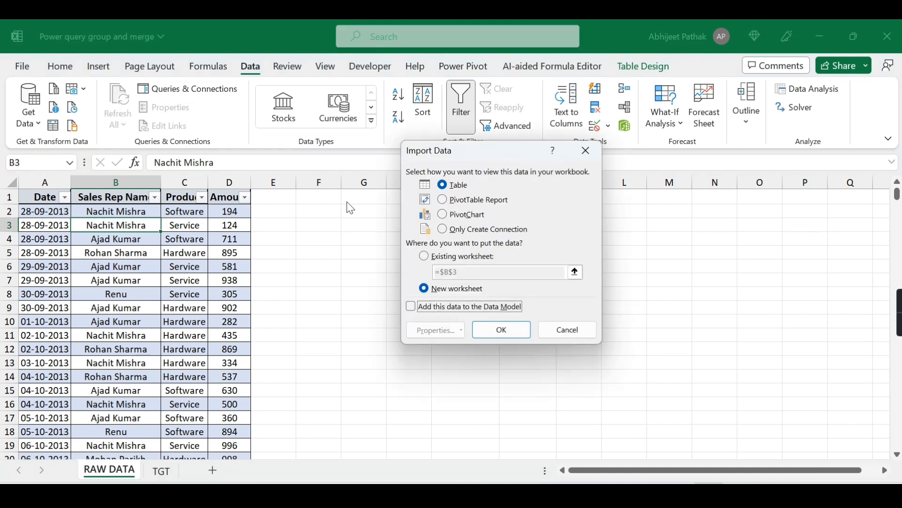
click(463, 230)
click(503, 330)
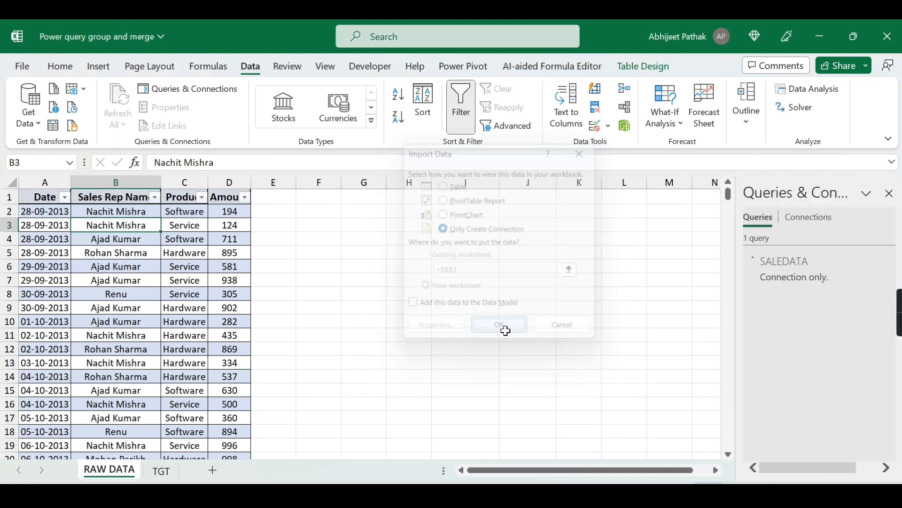
- Load the target table on the TGT sheet into the Power Query Editor as a query from the table range
click(162, 471)
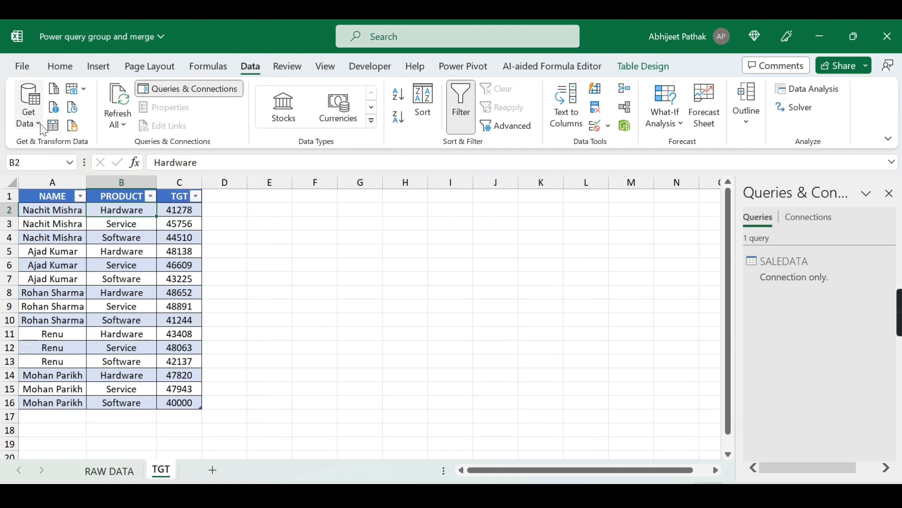
click(28, 107)
mouse_move(94, 299)
click(229, 241)
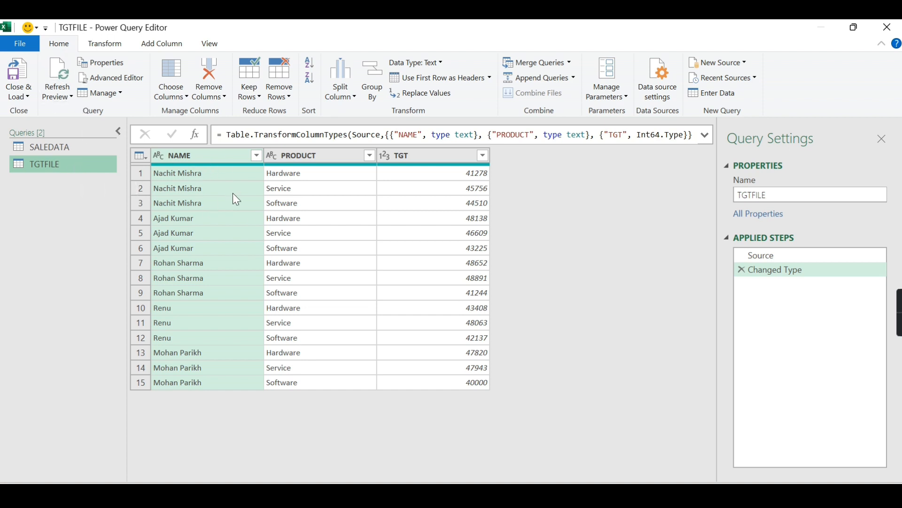
- Load the TGTFILE query to the workbook as a connection only
click(22, 95)
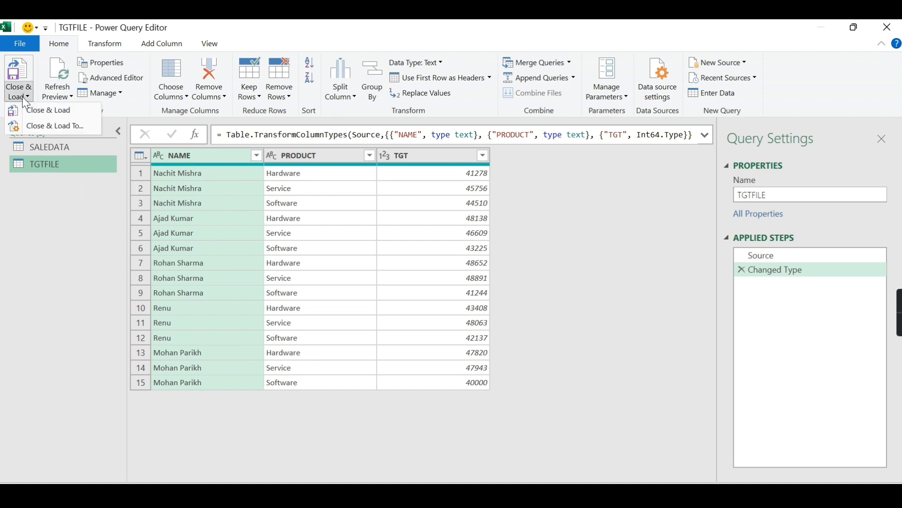
click(53, 124)
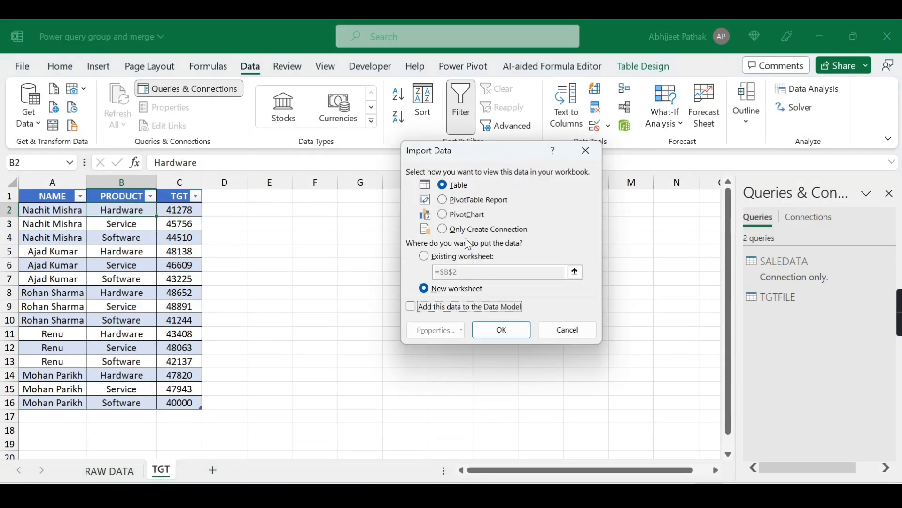
click(466, 230)
click(514, 330)
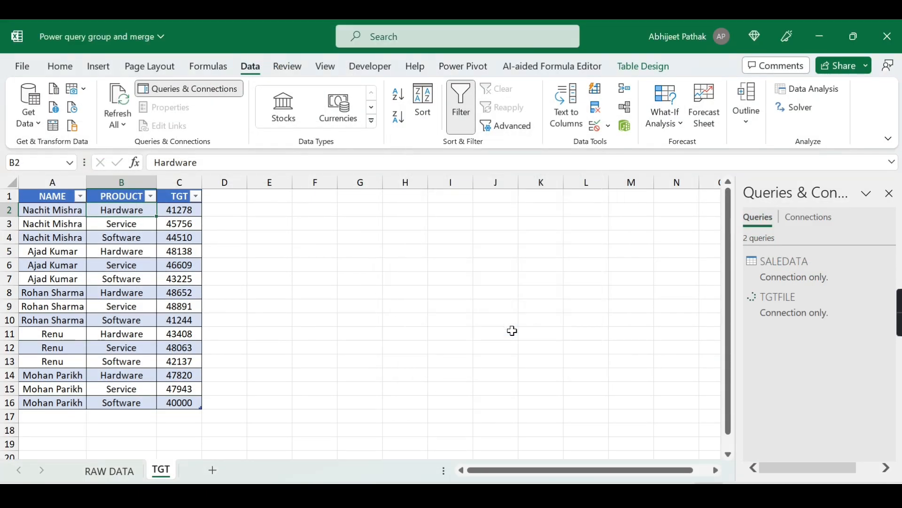
- Reopen the SALEDATA query in the Power Query Editor from the workbook's list of queries
click(32, 123)
mouse_move(113, 331)
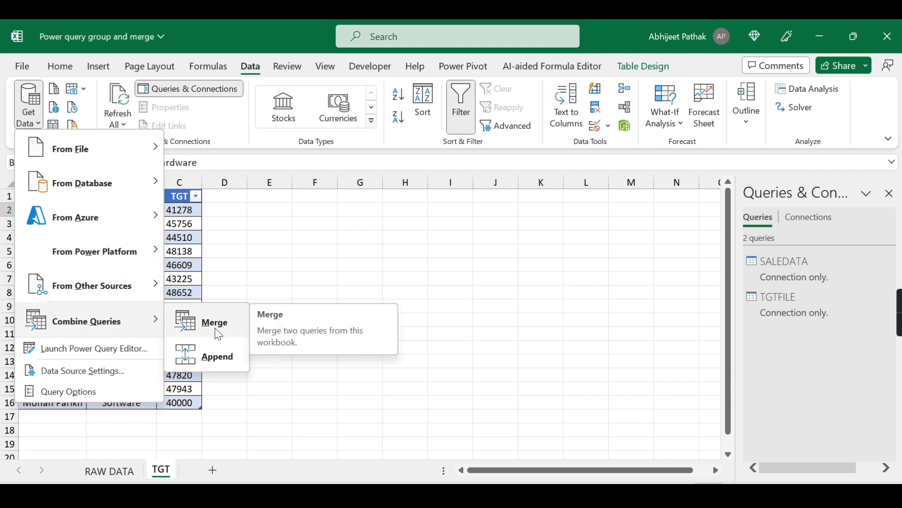
click(801, 277)
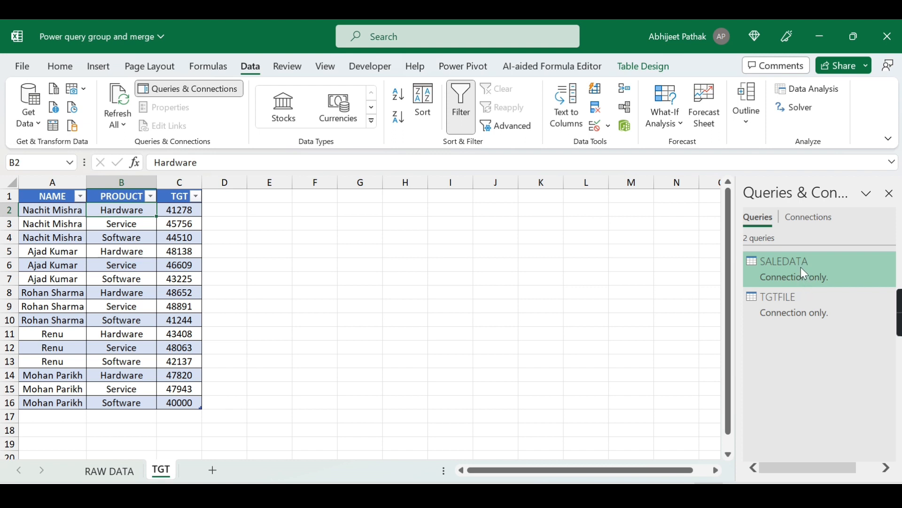
double_click(801, 273)
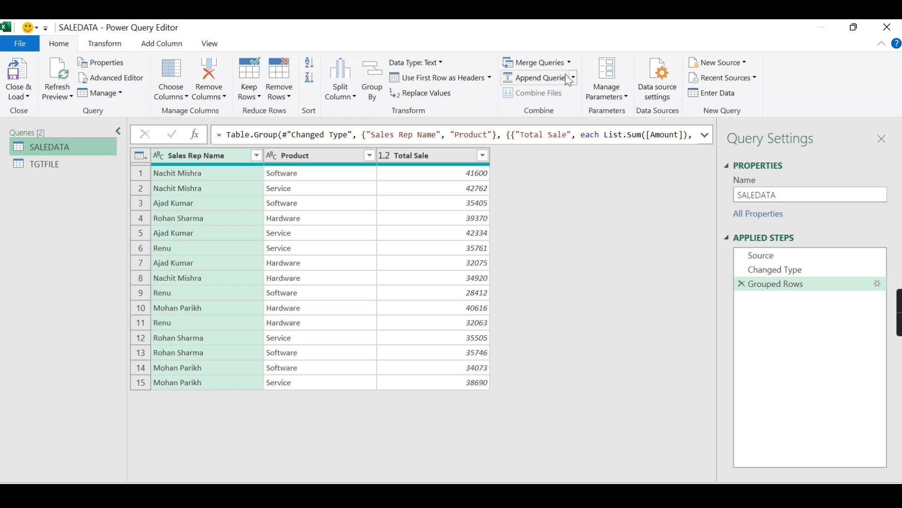
- Start a merge as a new query with SALEDATA as the first table and TGTFILE as the second
click(570, 64)
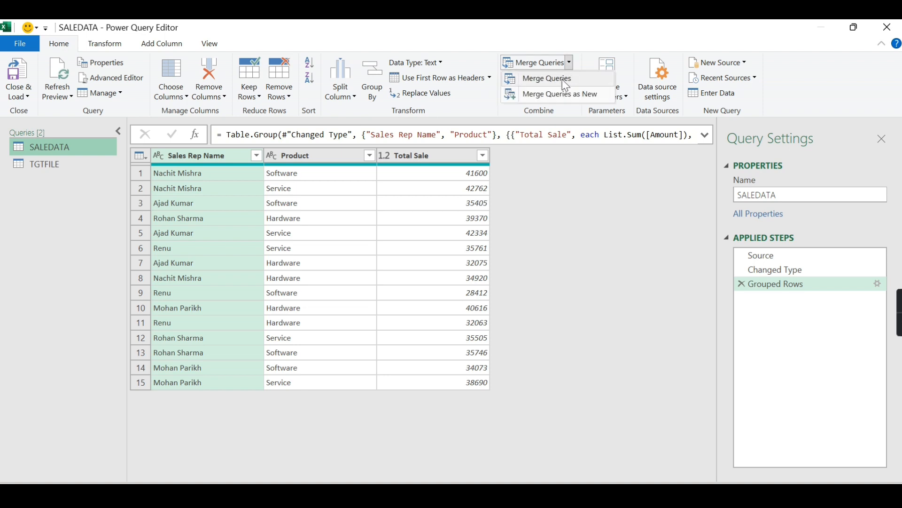
click(562, 96)
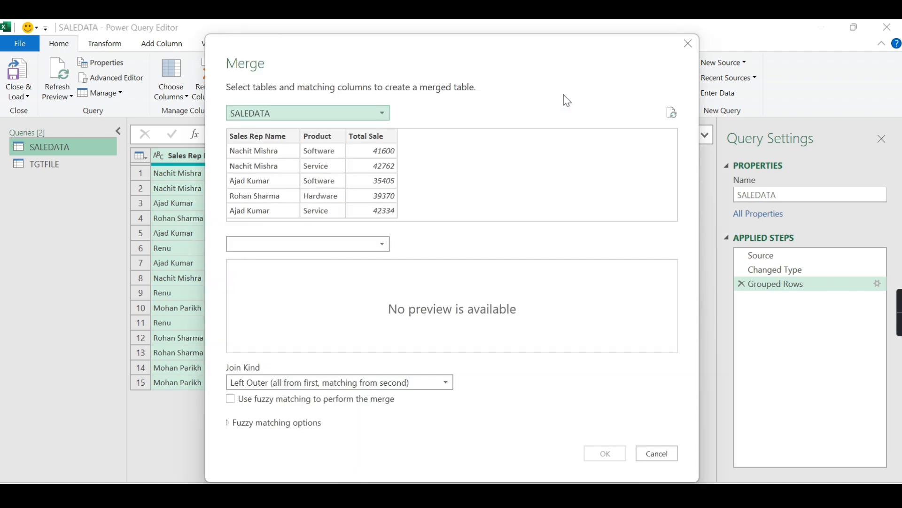
click(296, 115)
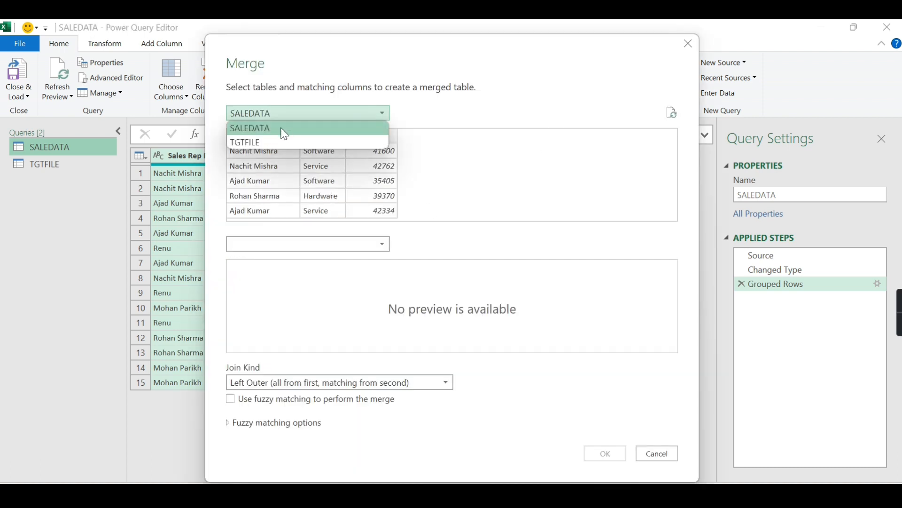
click(281, 134)
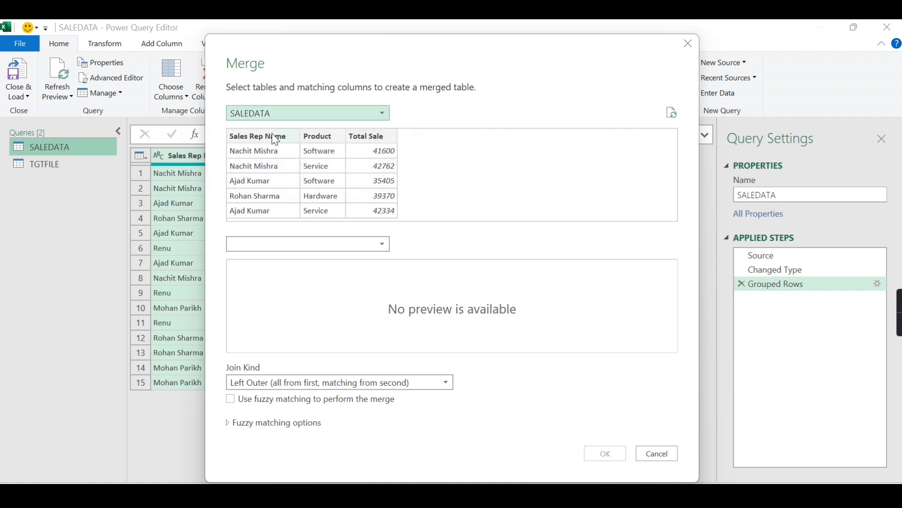
click(302, 244)
click(285, 273)
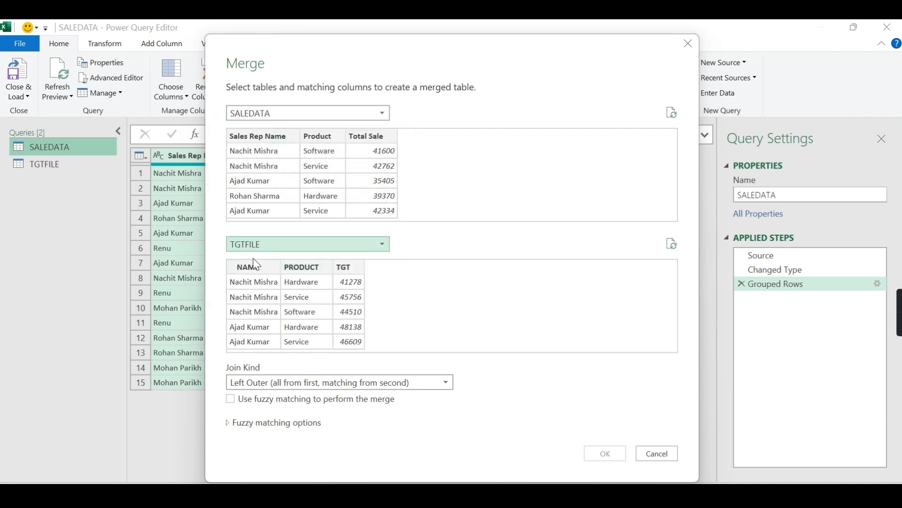
- Match Sales Rep Name with NAME and Product with PRODUCT for the merge, using a Left Outer join
click(262, 134)
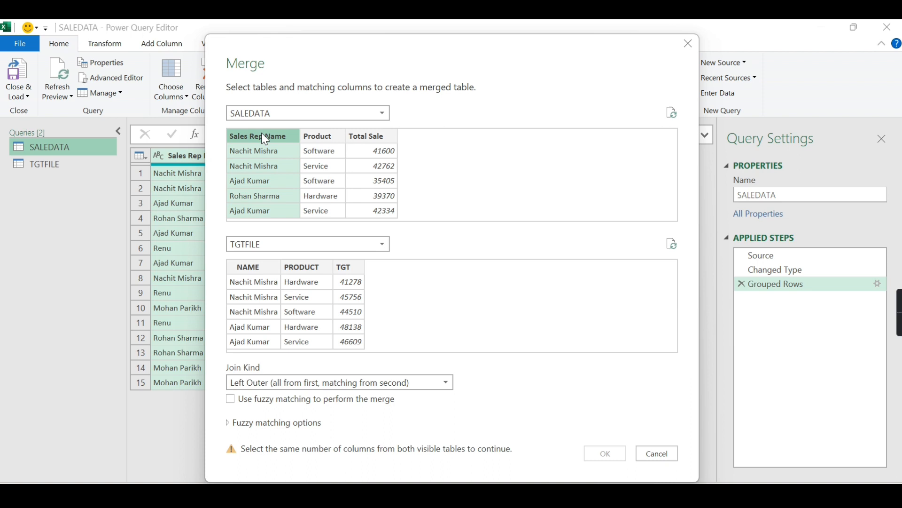
click(260, 266)
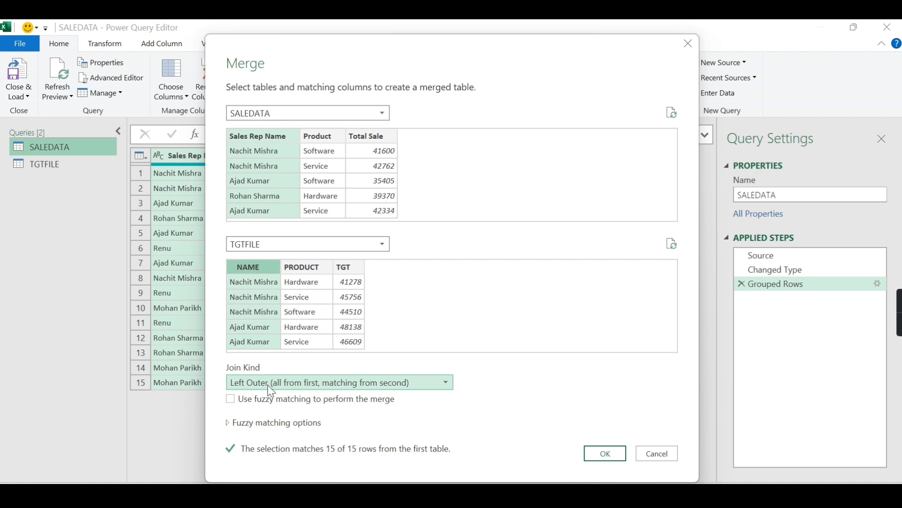
click(312, 383)
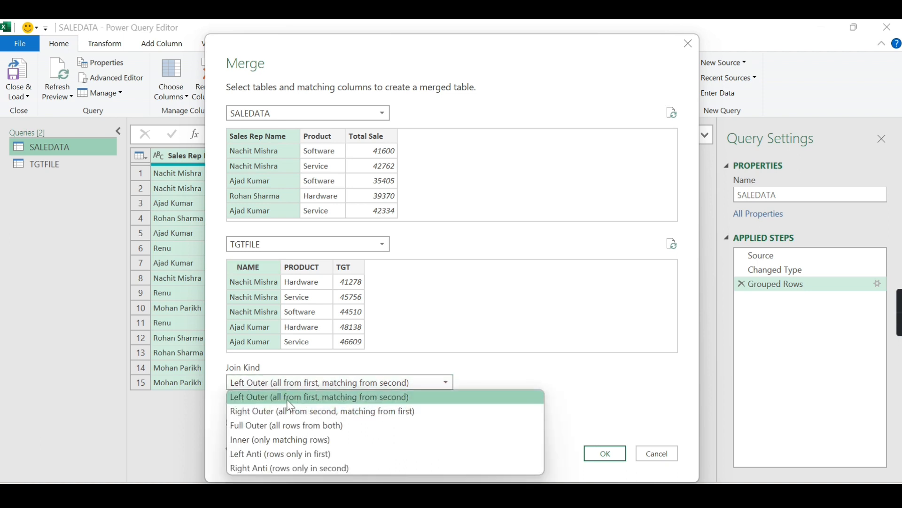
click(292, 398)
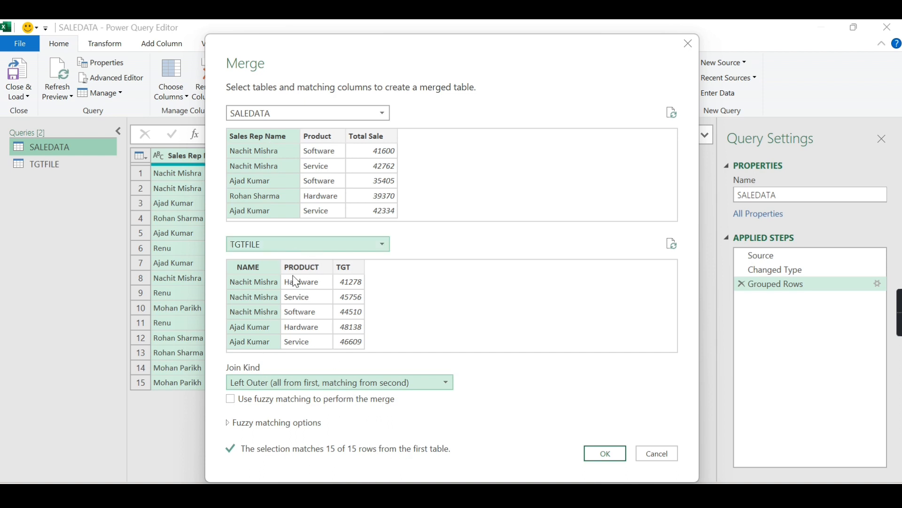
ctrl+click(318, 137)
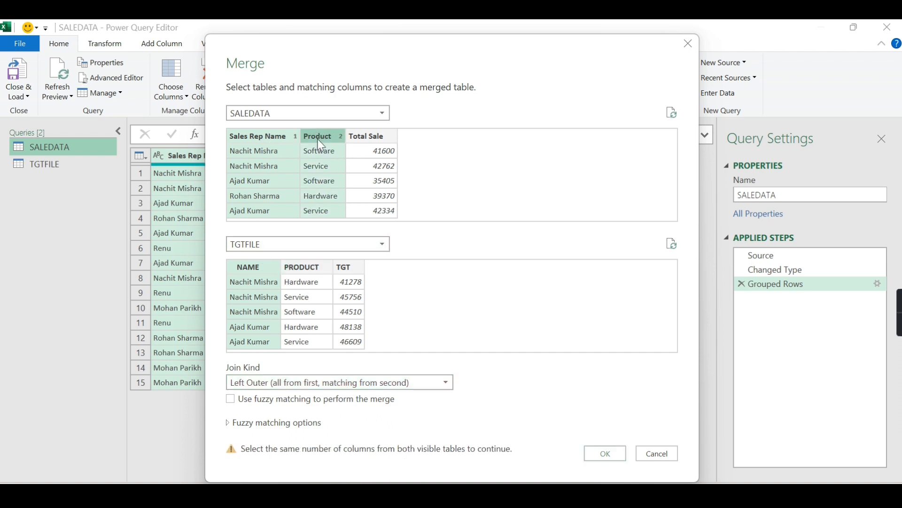
ctrl+click(310, 267)
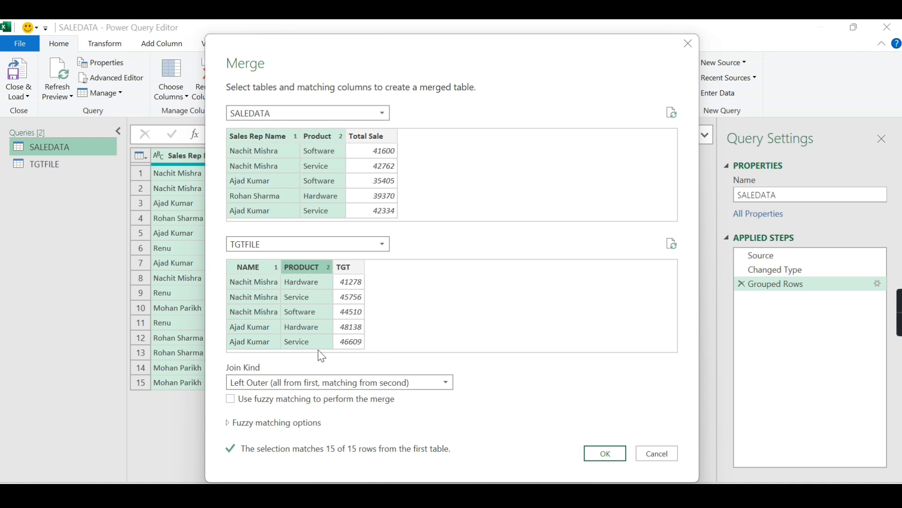
- Create the merged query and expand its TGTFILE column to include only TGT, keeping the original column name as prefix
click(620, 455)
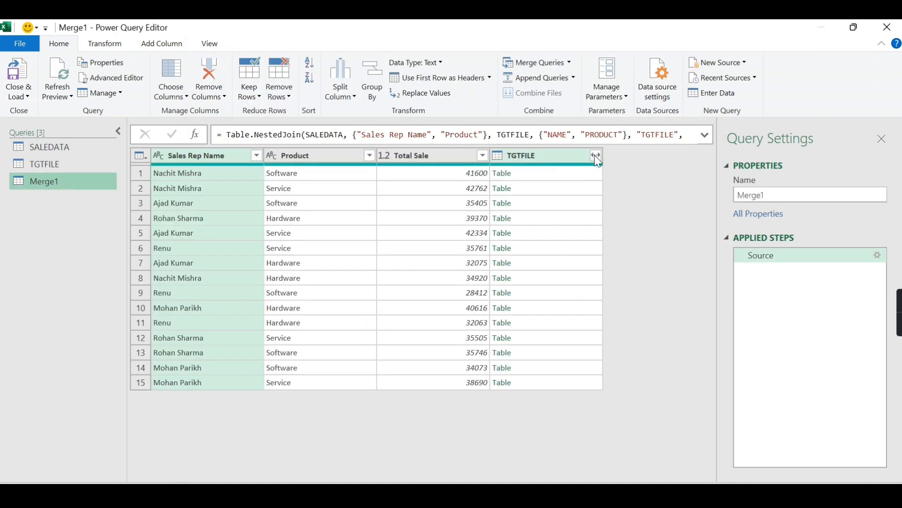
click(596, 156)
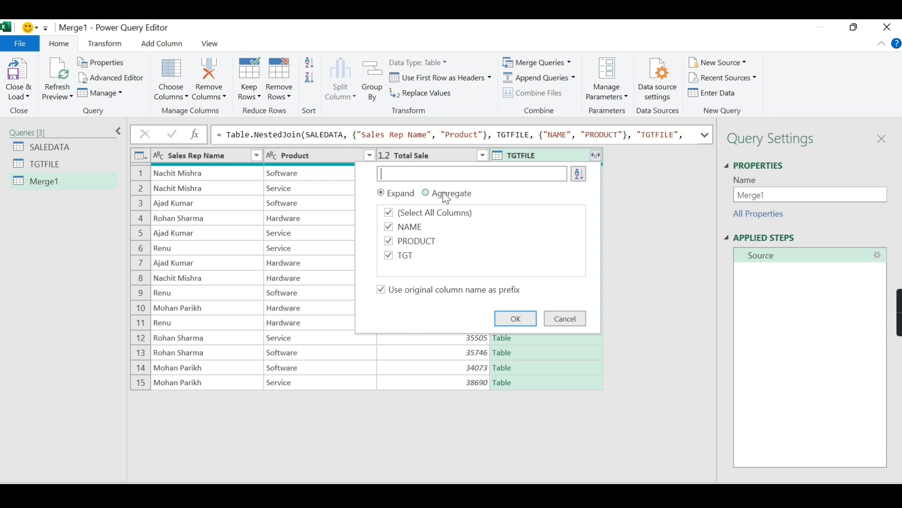
click(393, 212)
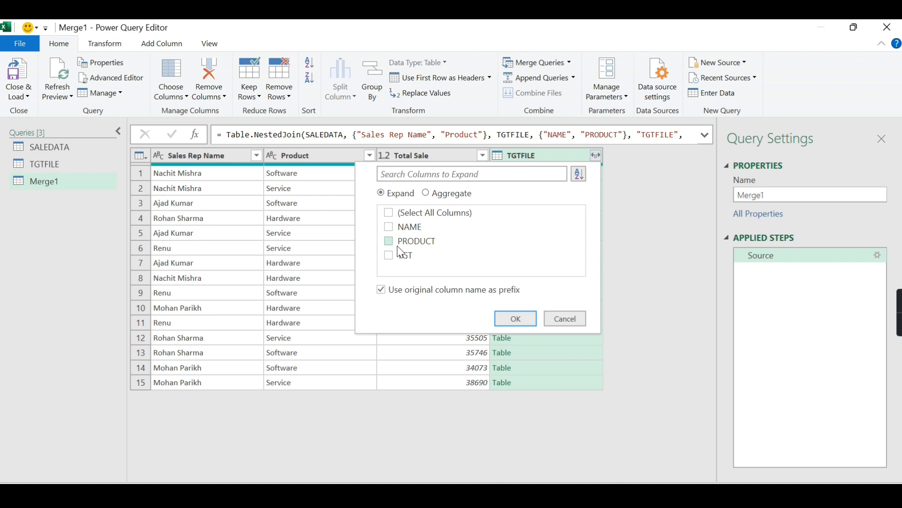
click(389, 257)
click(516, 318)
- Close the editor and load the merged query as a table on a new worksheet
click(453, 177)
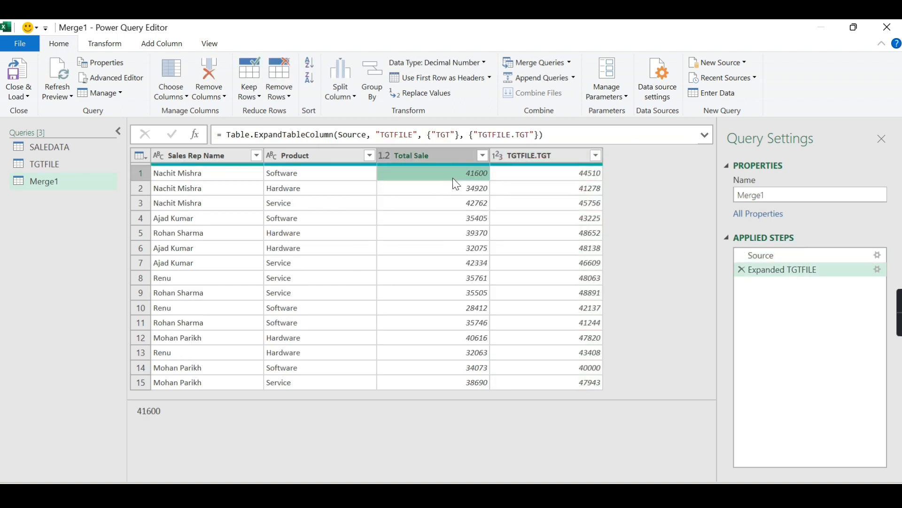
click(254, 174)
click(289, 175)
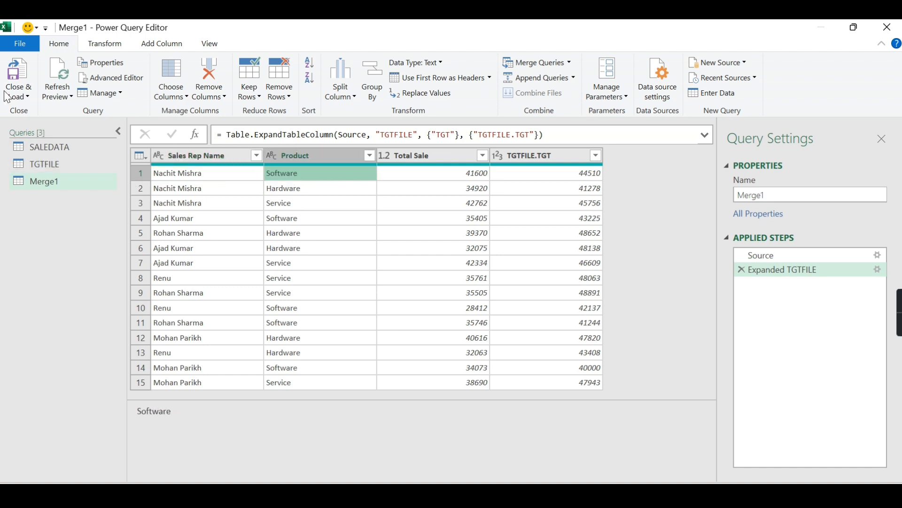
click(20, 102)
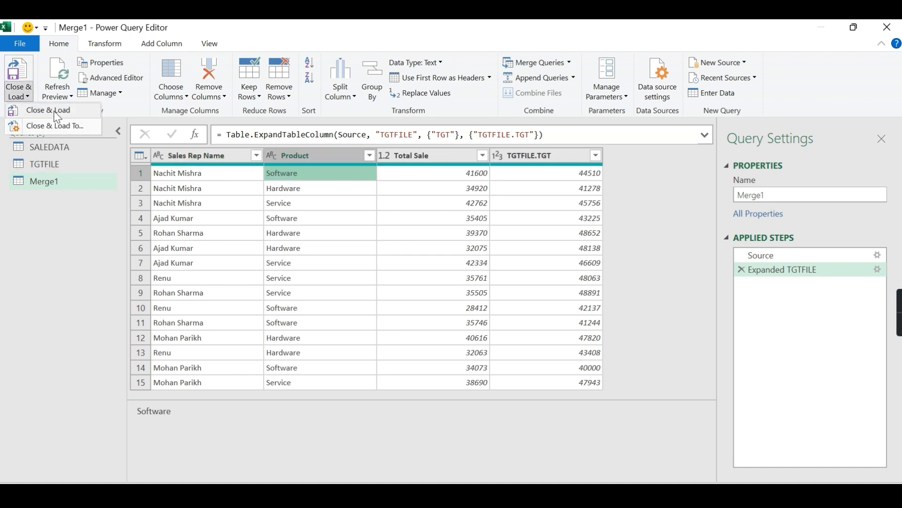
click(53, 126)
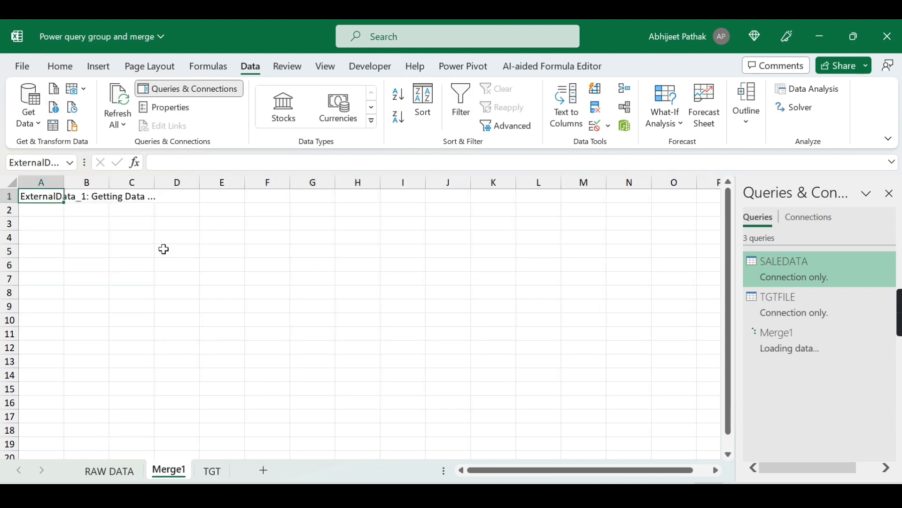
- Turn on the filter buttons of the RAW DATA table and filter Sales Rep Name to the rep in the first data row
click(128, 469)
click(122, 198)
key(ctrl+shift+l)
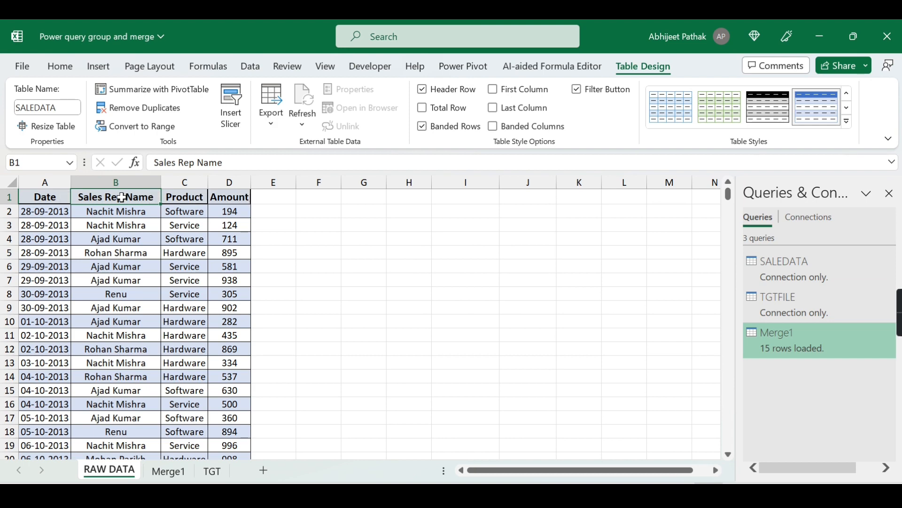
key(ctrl+shift+l)
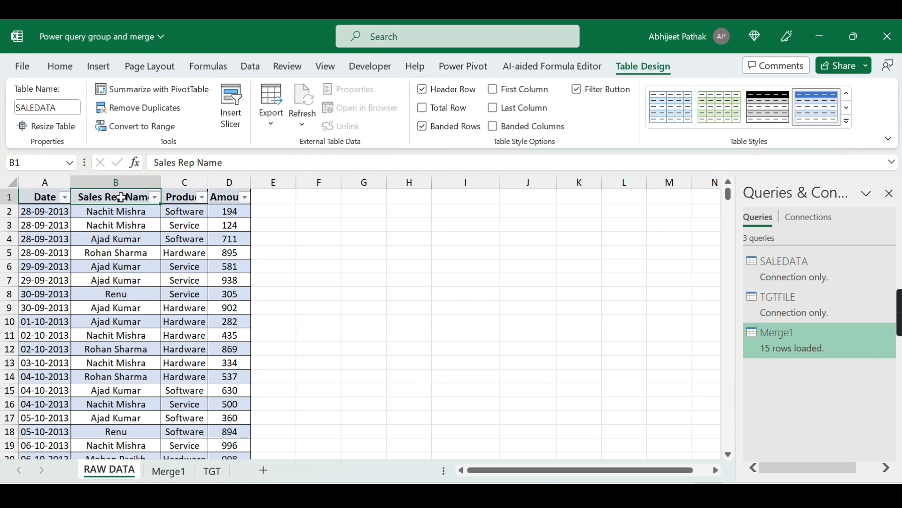
click(154, 198)
click(218, 348)
click(226, 383)
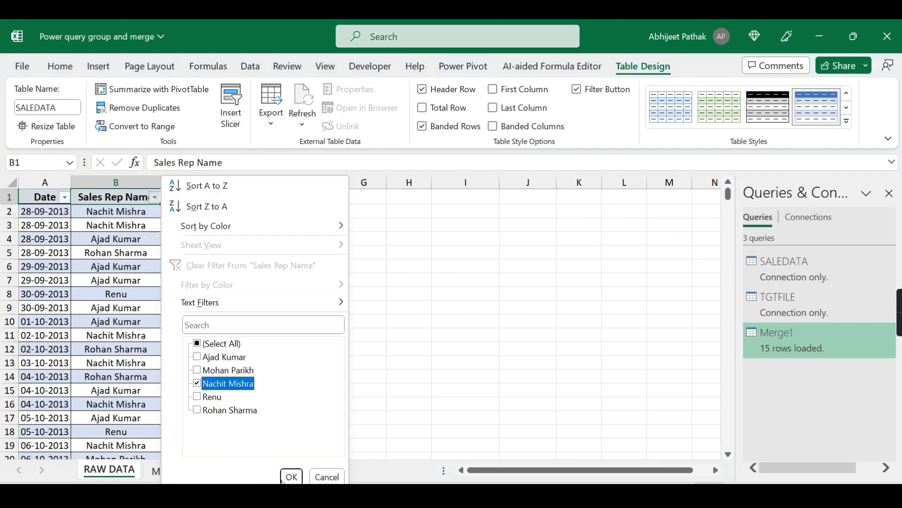
key(Escape)
- Filter the Product column of the RAW DATA table to Service only
click(202, 197)
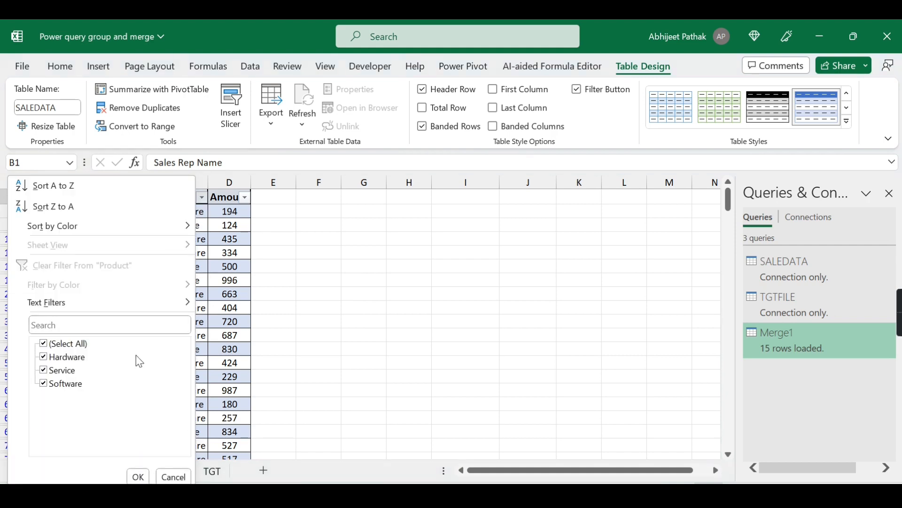
click(66, 343)
click(62, 370)
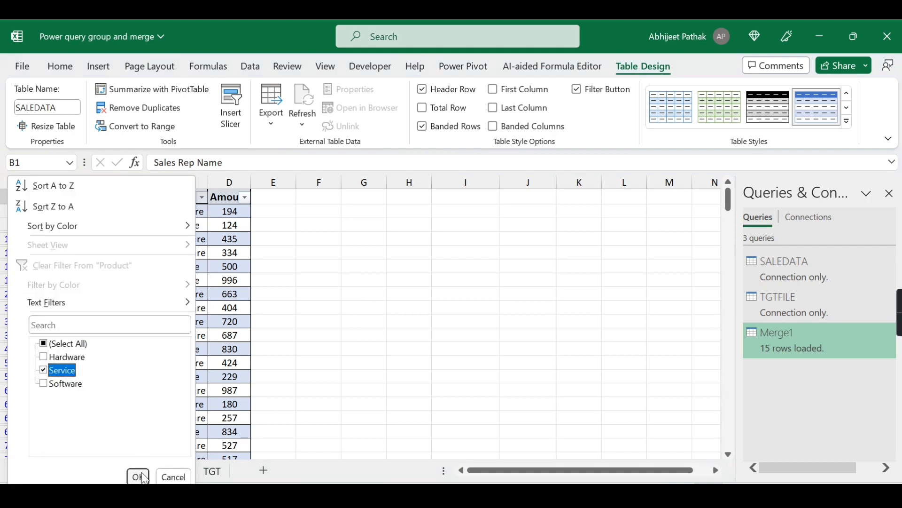
click(138, 477)
- Add a subtotal of the filtered Amount values in cell D1001, directly below the RAW DATA table
click(228, 212)
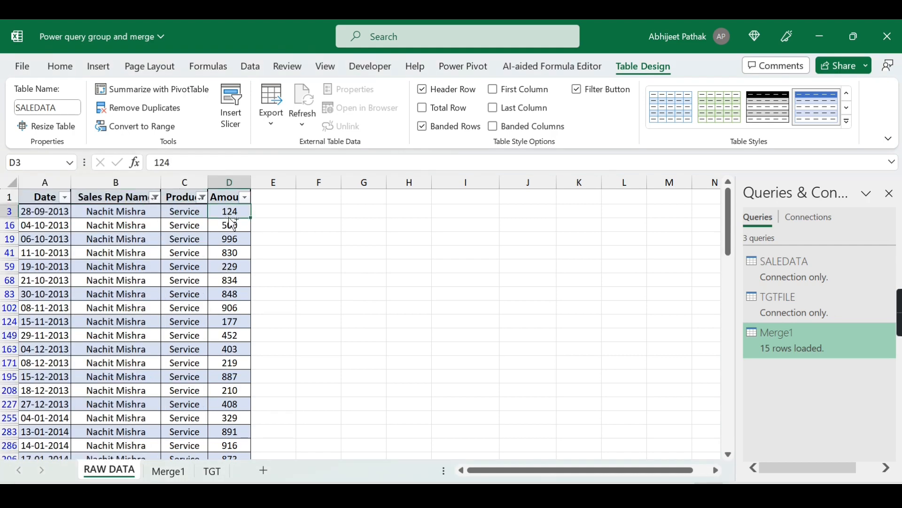
key(ctrl+shift+Down)
scroll(282, 348, down, 2)
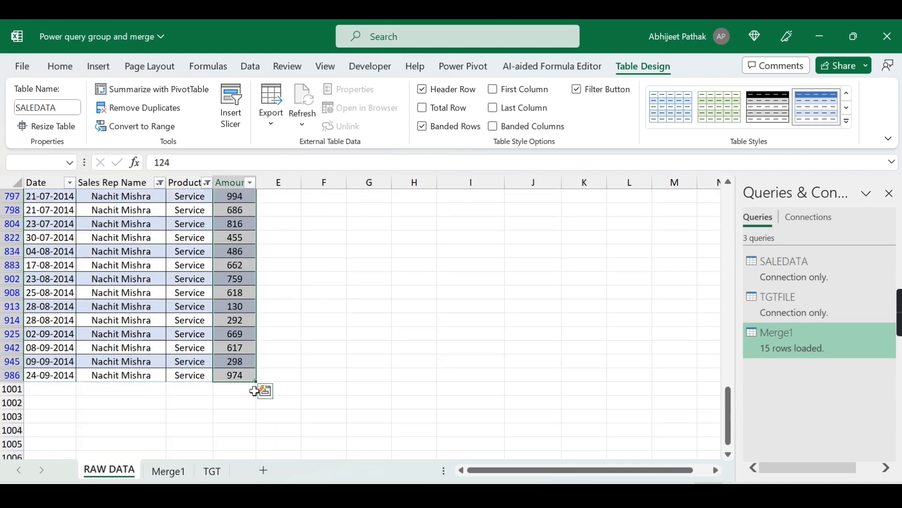
click(249, 392)
key(alt+equal)
key(Return)
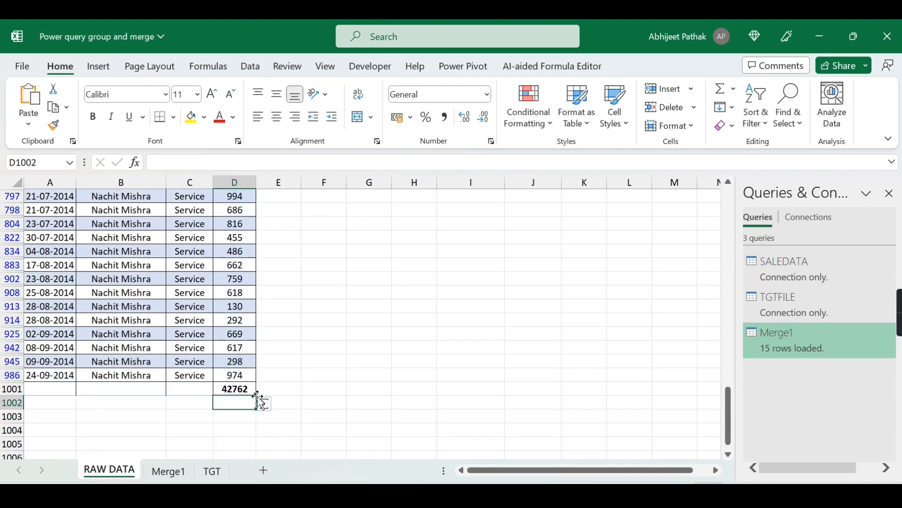
click(237, 386)
- Check the same rep's Service total on the Merge1 sheet and the matching Service target on the TGT sheet
click(168, 470)
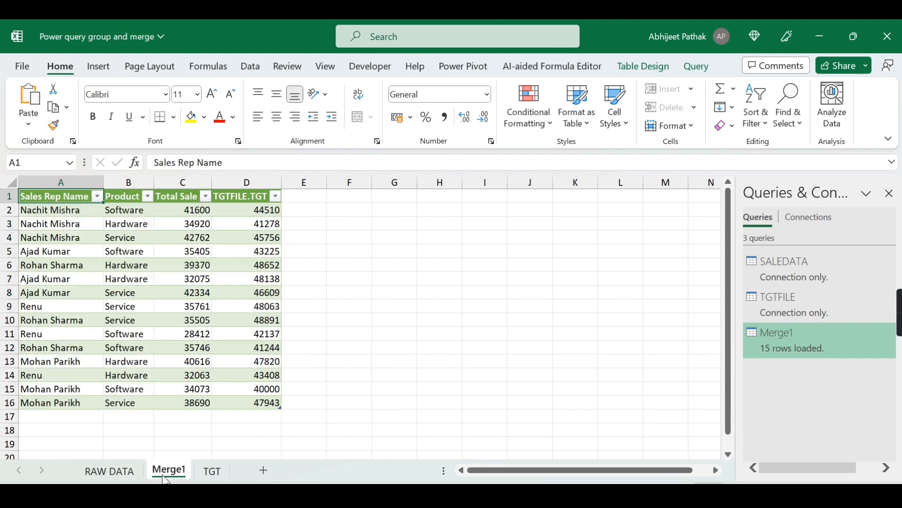
click(120, 241)
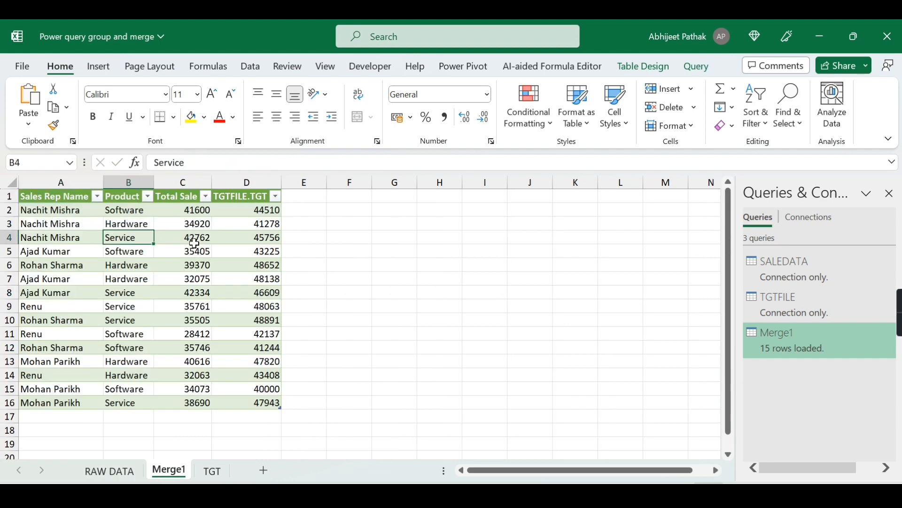
click(196, 242)
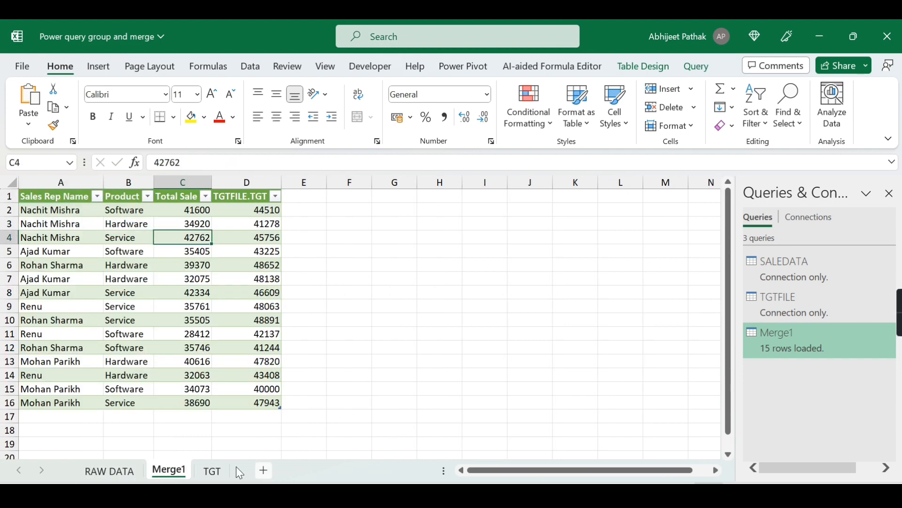
click(213, 471)
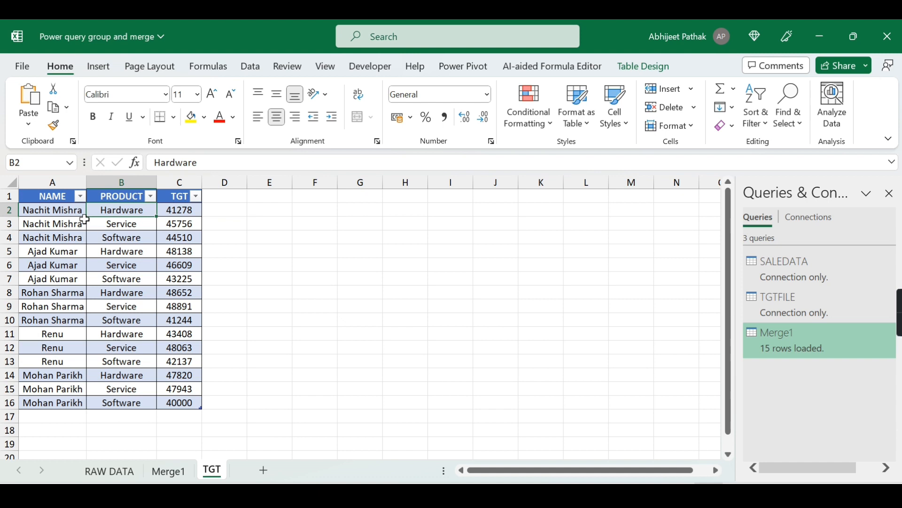
click(124, 228)
click(183, 227)
click(166, 471)
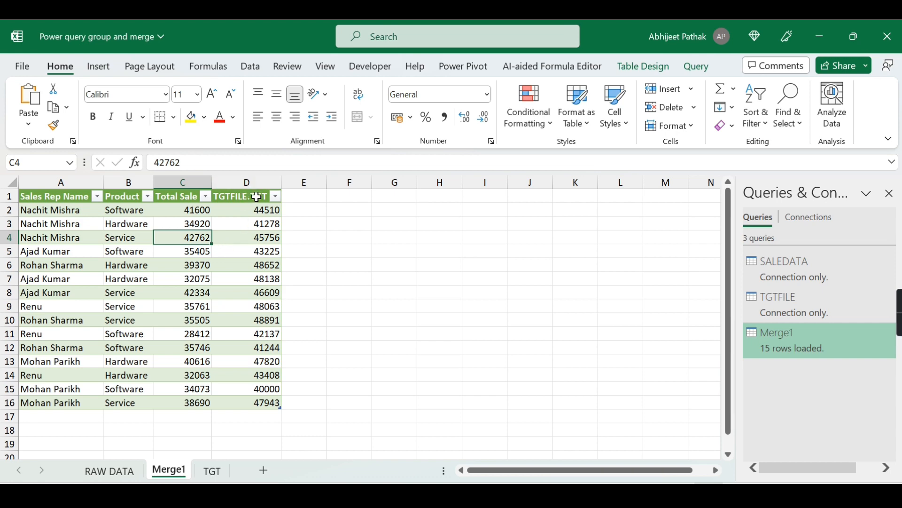
- Reopen the Merge1 query, move the TGTFILE.TGT column before Total Sale, and load the result back to the worksheet
click(762, 346)
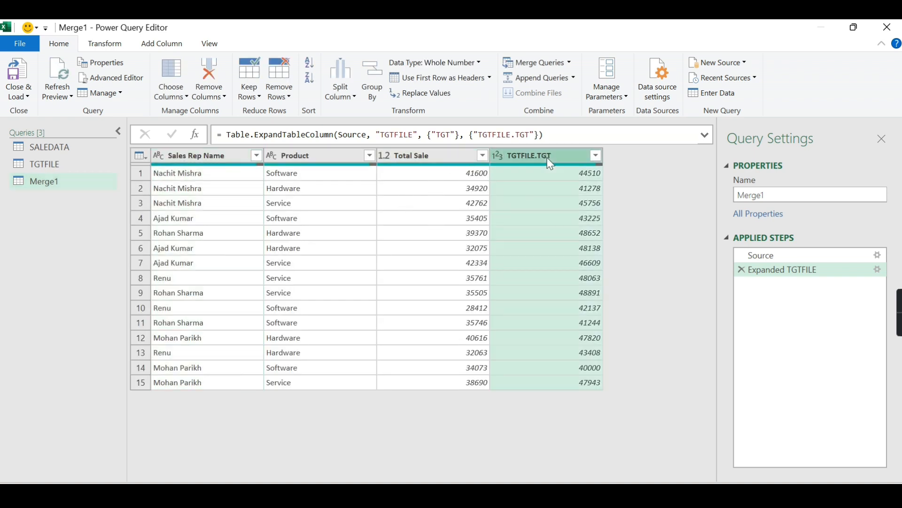
drag(550, 164, 417, 158)
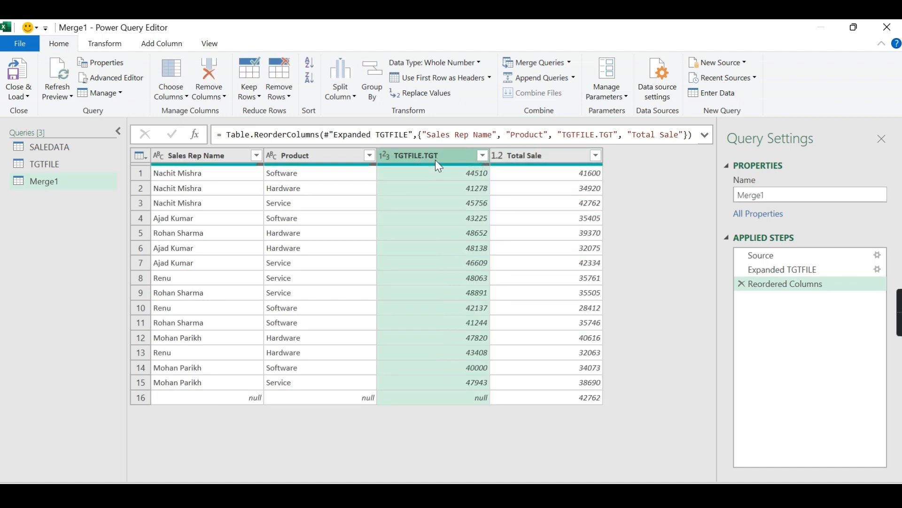
click(27, 97)
click(55, 114)
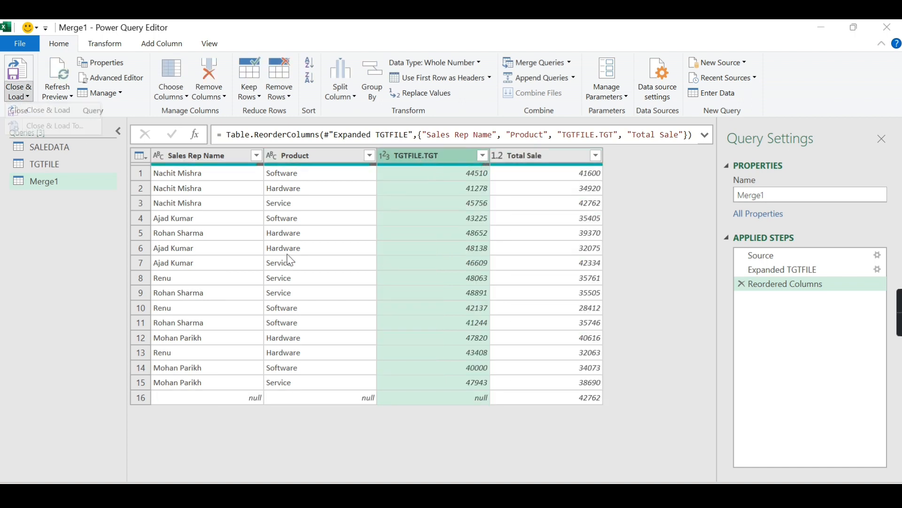
click(189, 197)
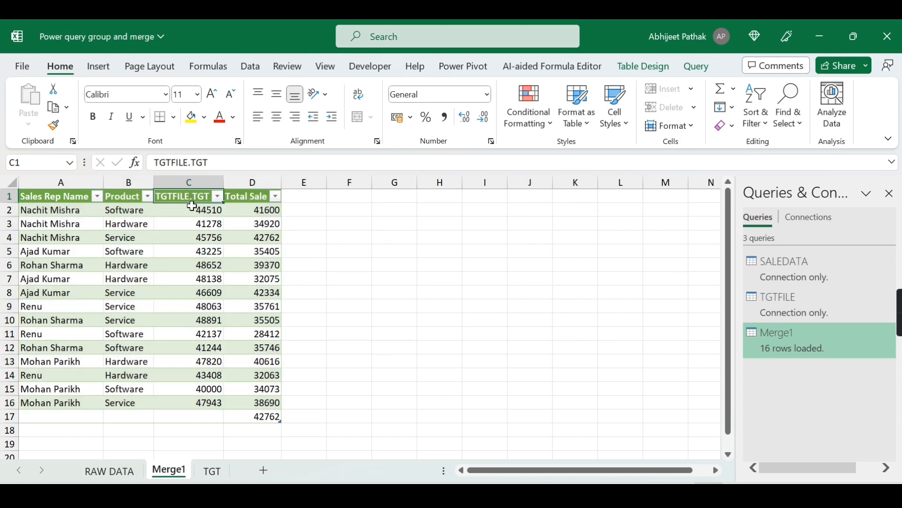
click(298, 198)
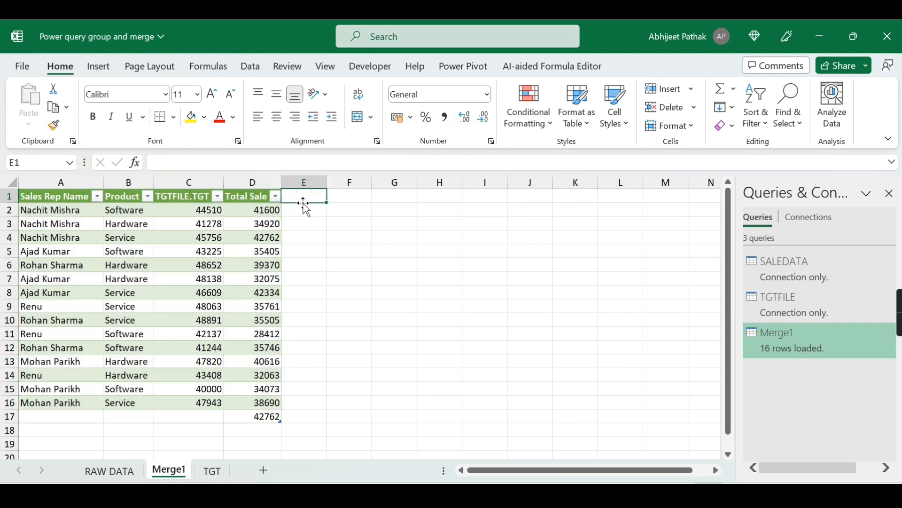
- Delete row 17, which holds only a Total Sale value, from the Merge1 sheet
click(9, 416)
right_click(9, 416)
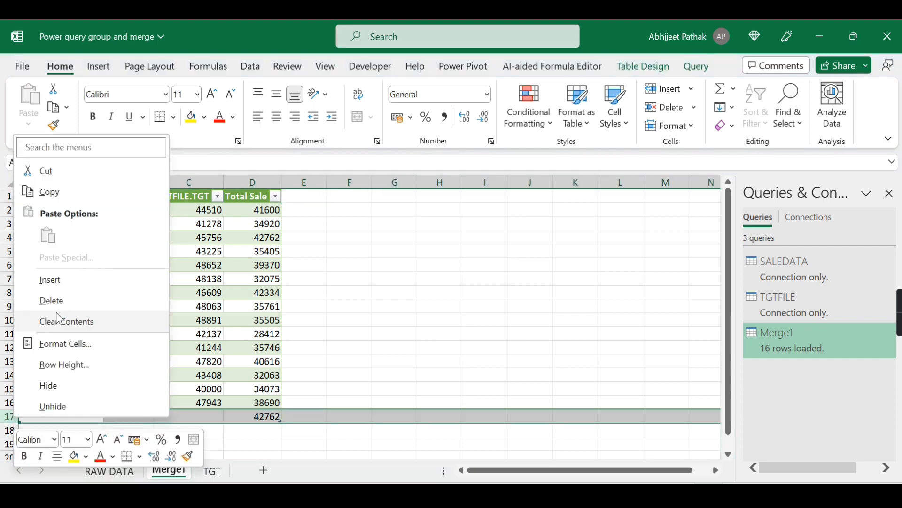
click(60, 301)
click(295, 282)
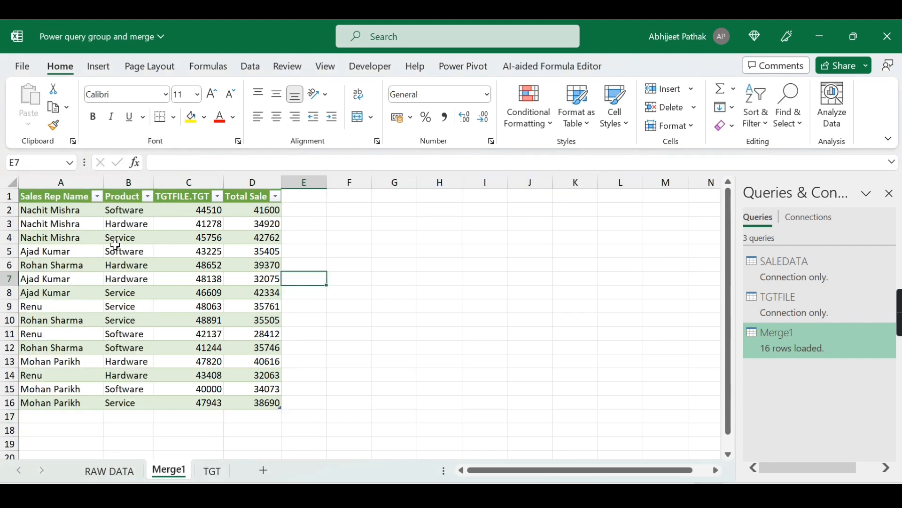
- Review the merged table on the Merge1 sheet alongside its source tables on the RAW DATA and TGT sheets
click(194, 215)
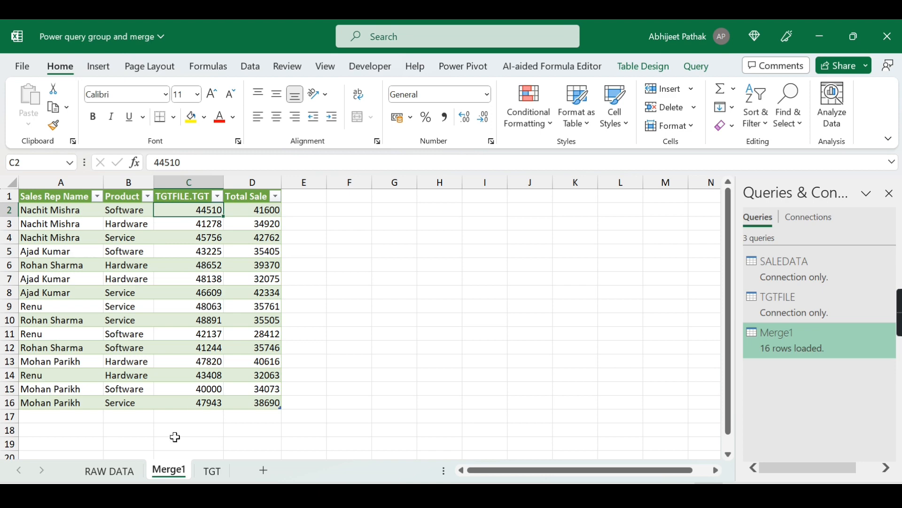
click(128, 470)
scroll(106, 345, down, 2)
scroll(111, 357, up, 7)
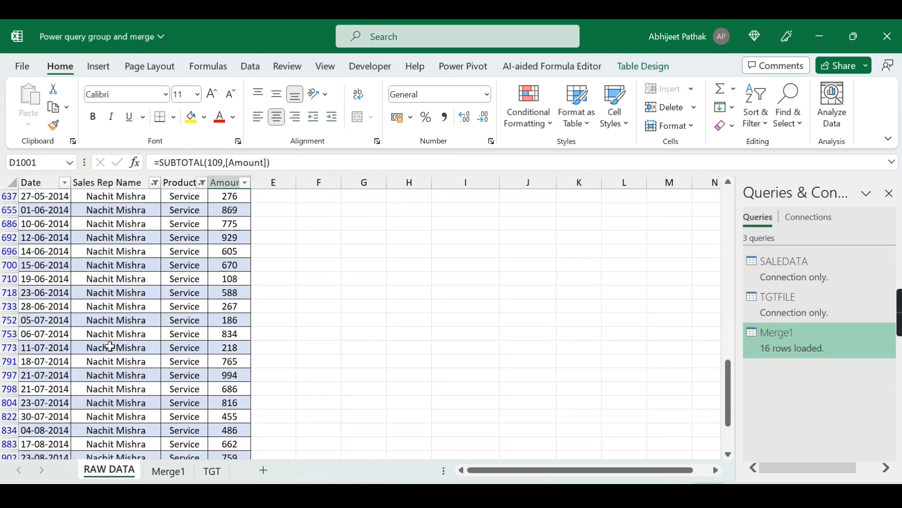
scroll(117, 385, down, 3)
click(168, 471)
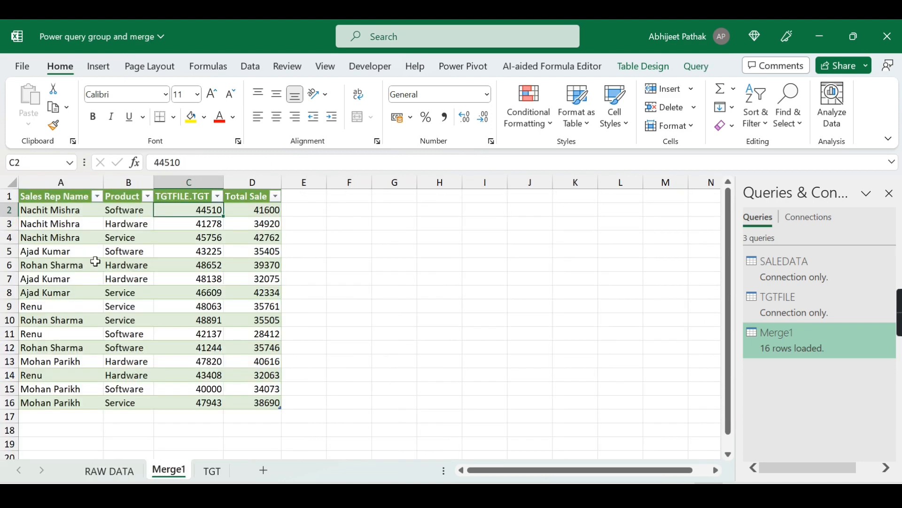
click(213, 471)
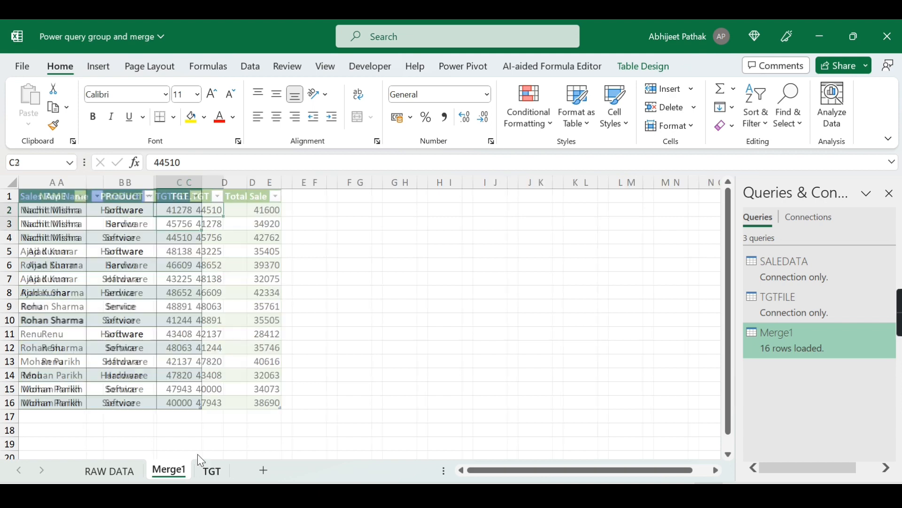
click(173, 470)
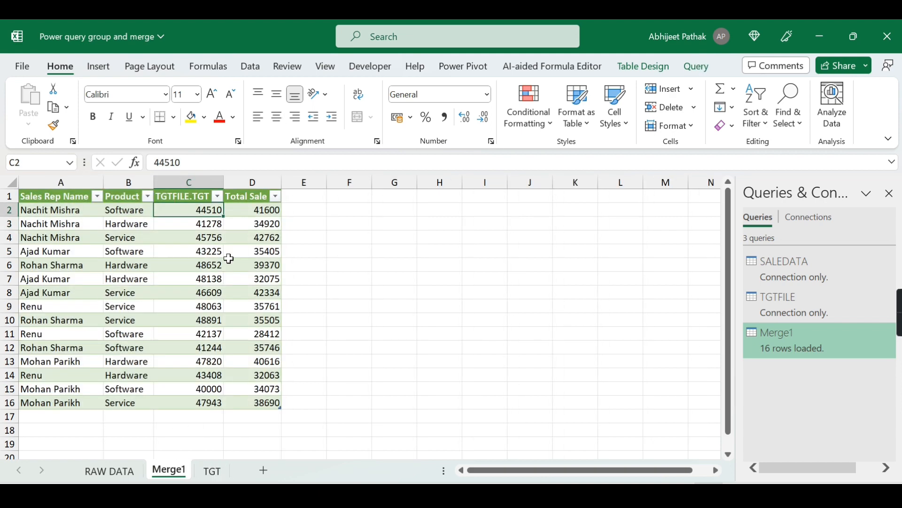